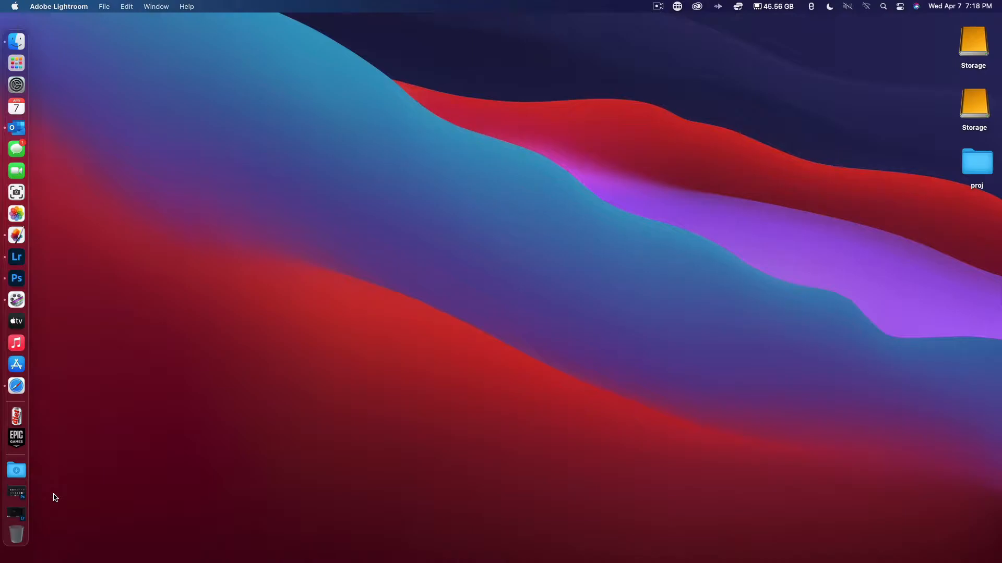
Step: Restore the Lightroom window and compare the shots of the yellow-and-black snake swimming at the water's surface
{"action": "left_click", "coordinate": [23, 514]}
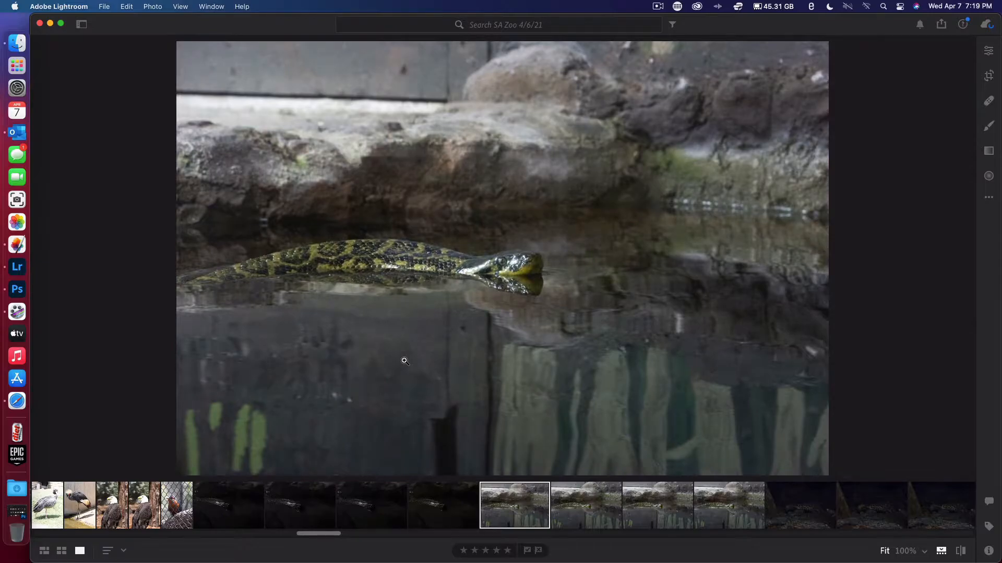
{"action": "key", "text": "Right"}
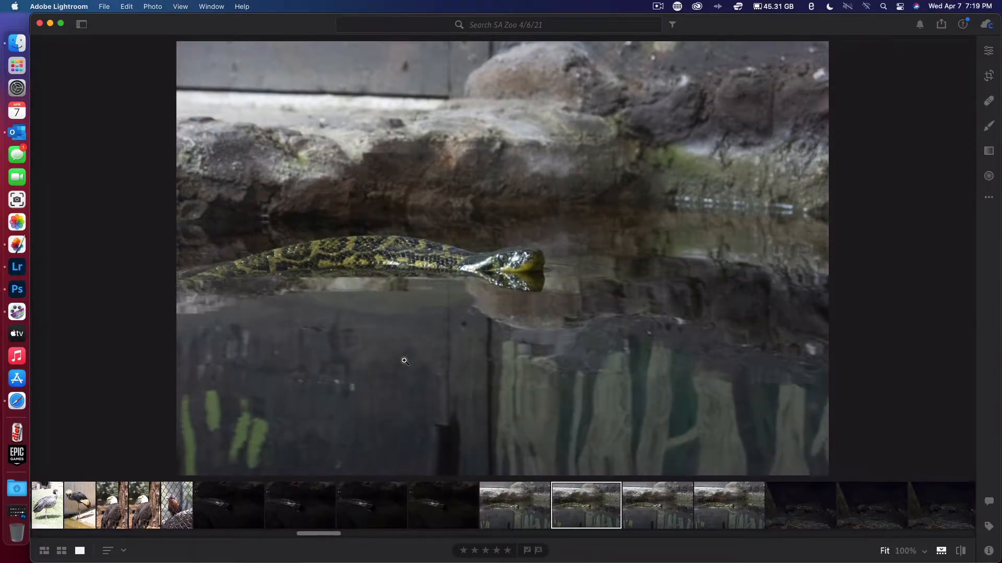
{"action": "key", "text": "Right"}
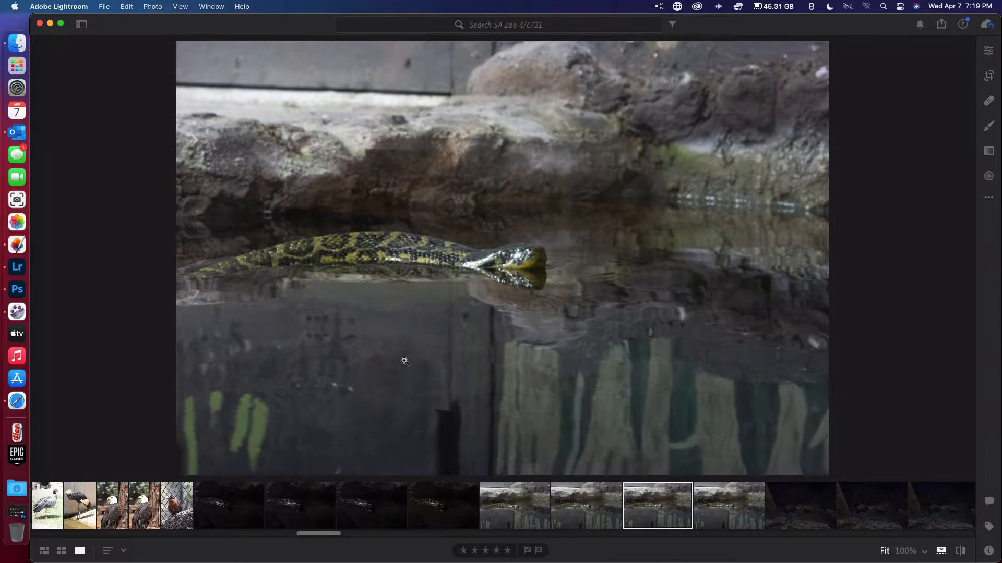
{"action": "key", "text": "Right"}
{"action": "key", "text": "Right"}
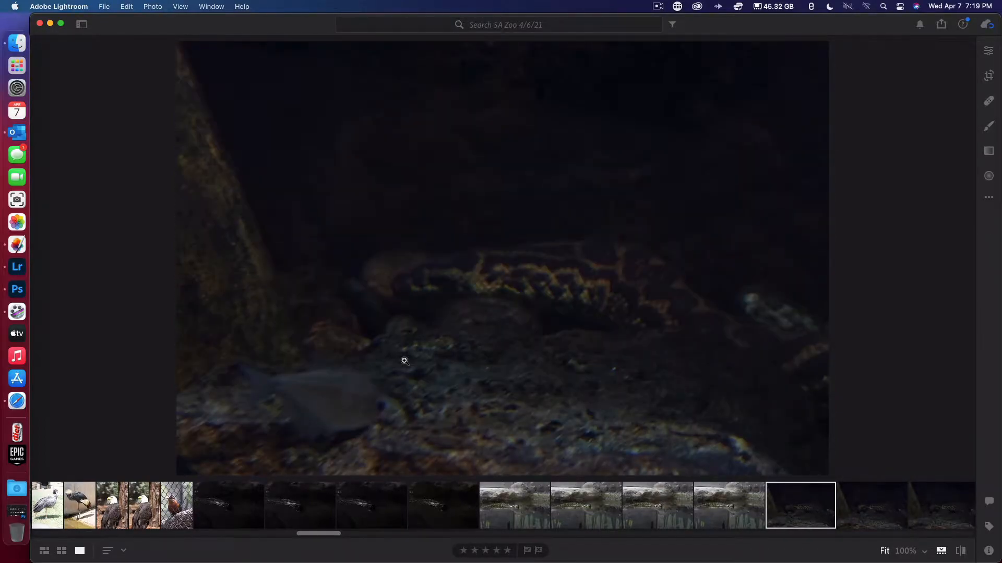
{"action": "key", "text": "Left"}
{"action": "key", "text": "Left"}
{"action": "key", "text": "Right"}
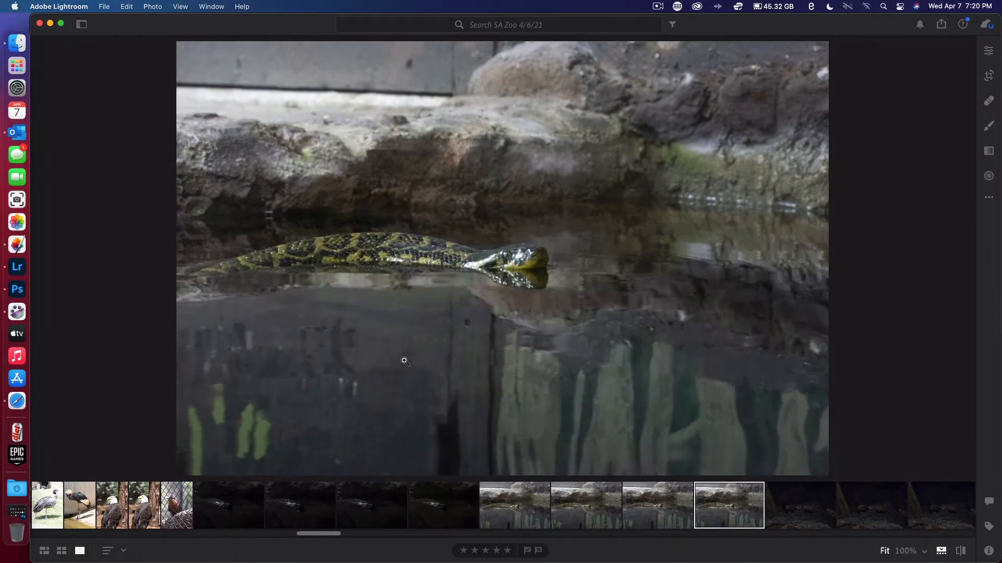
{"action": "key", "text": "Right"}
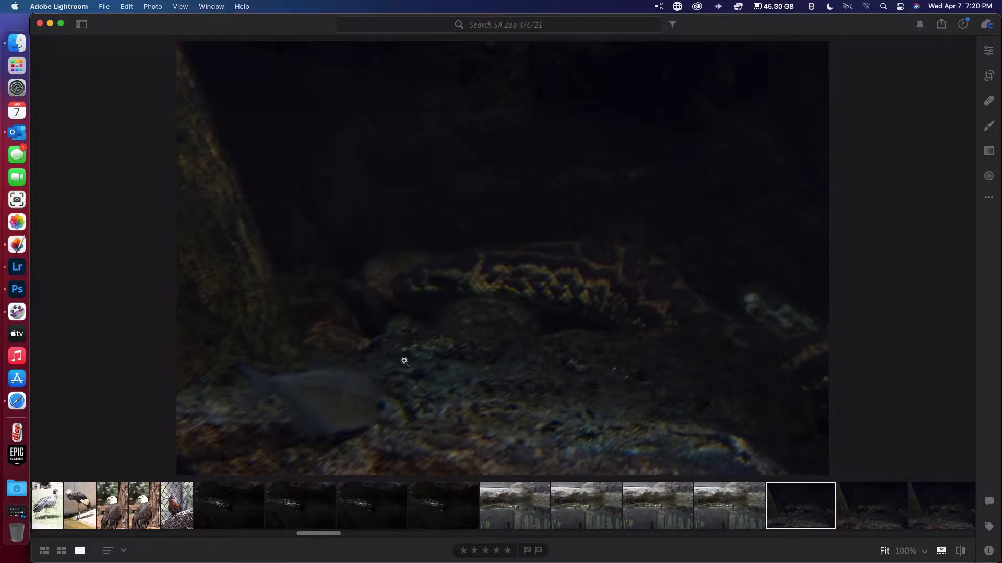
Step: Browse forward through the dark underwater snake photos as far as the shots of the snake stretched across the rocks
{"action": "key", "text": "Right"}
{"action": "key", "text": "Right"}
{"action": "key", "text": "Right"}
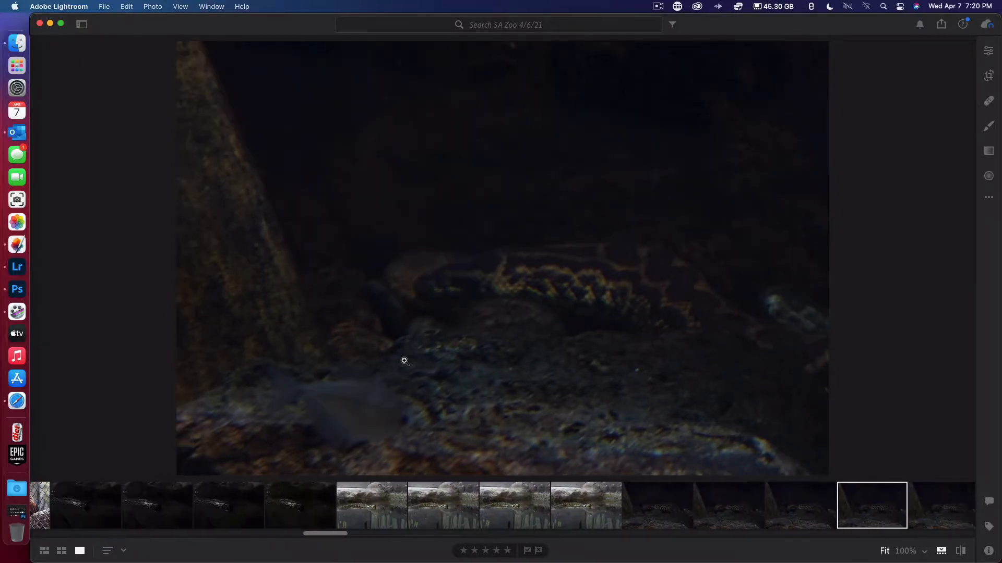
{"action": "key", "text": "Right"}
{"action": "key", "text": "Right"}
{"action": "key", "text": "Right"}
{"action": "key", "text": "Right"}
{"action": "key", "text": "Right"}
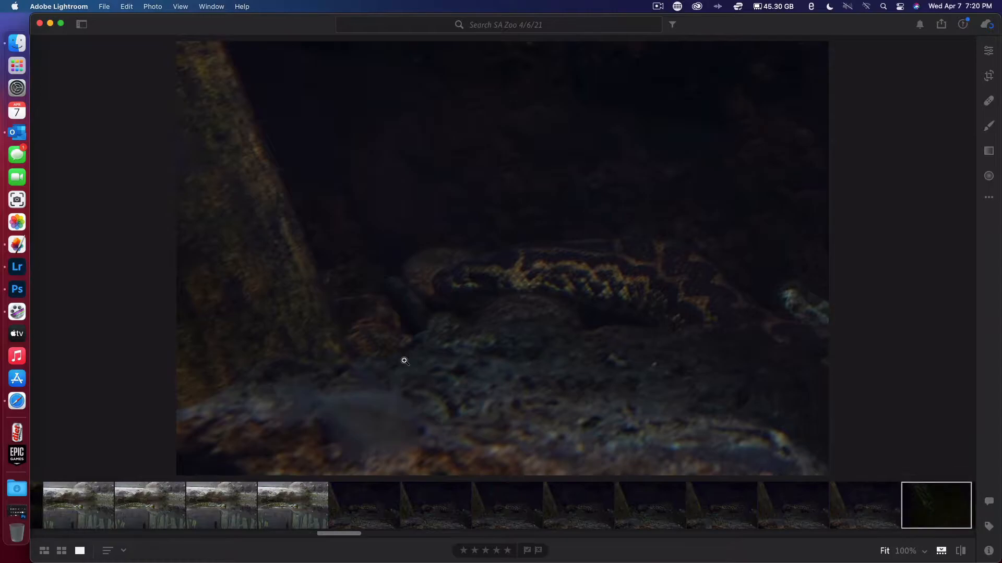
{"action": "key", "text": "Right"}
{"action": "key", "text": "Right"}
{"action": "key", "text": "Right"}
{"action": "key", "text": "Right"}
{"action": "key", "text": "Right"}
{"action": "key", "text": "Right"}
{"action": "key", "text": "Right"}
{"action": "key", "text": "Right"}
{"action": "key", "text": "Right"}
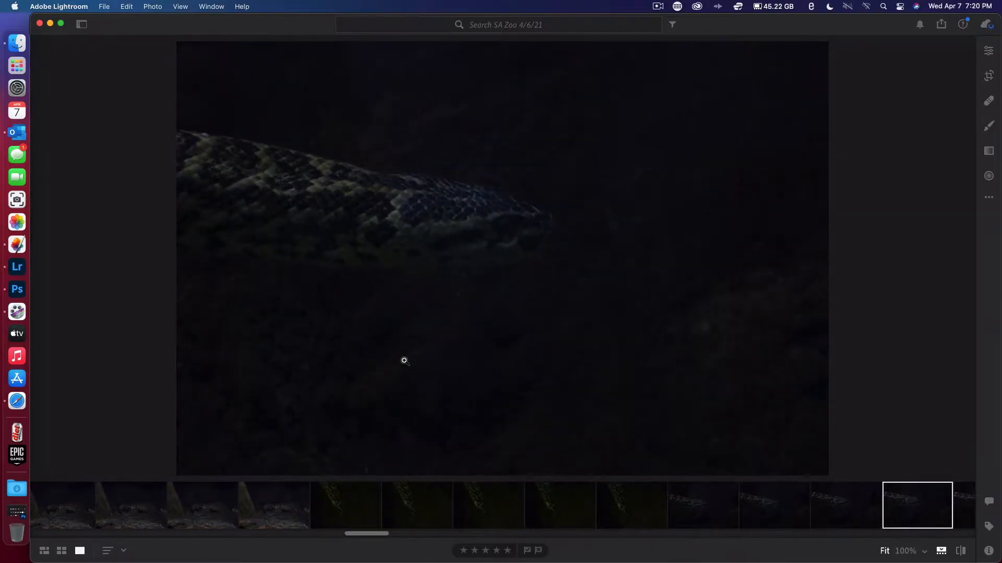
{"action": "key", "text": "Right"}
{"action": "key", "text": "Right"}
{"action": "key", "text": "Right"}
{"action": "key", "text": "Right"}
{"action": "key", "text": "Right"}
{"action": "key", "text": "Right"}
{"action": "key", "text": "Right"}
{"action": "key", "text": "Right"}
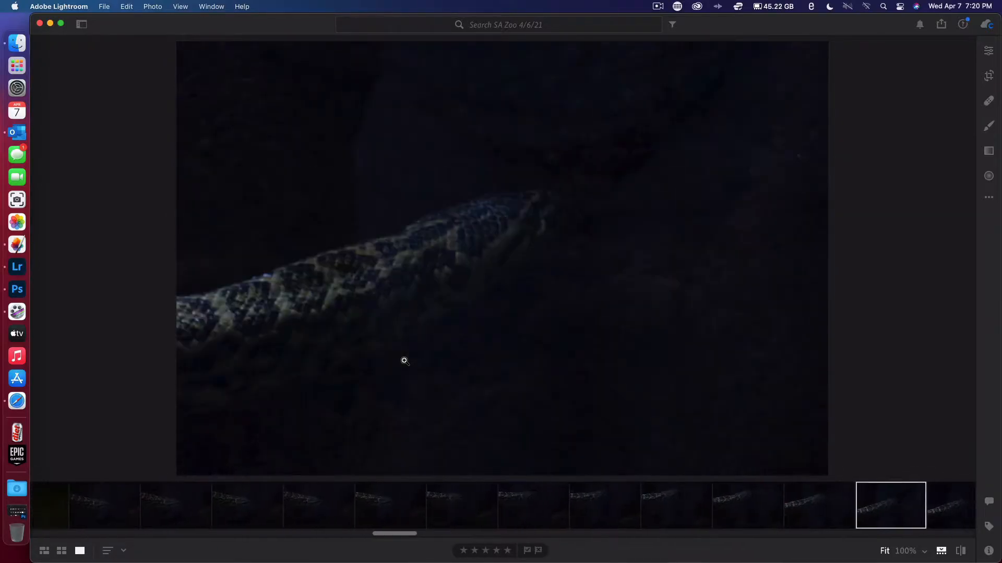
{"action": "key", "text": "Right"}
{"action": "key", "text": "Right"}
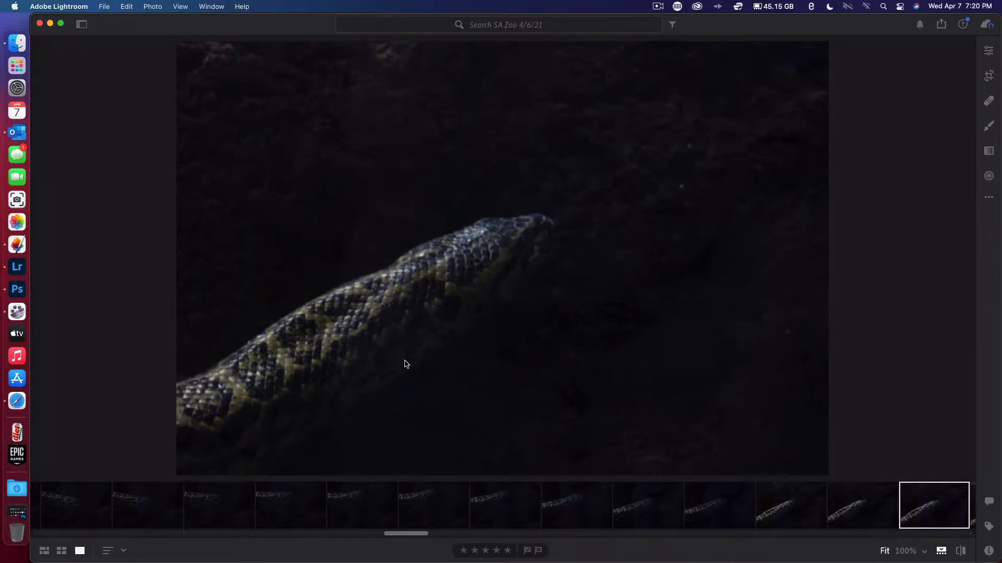
{"action": "key", "text": "Right"}
{"action": "key", "text": "Right"}
{"action": "key", "text": "Right"}
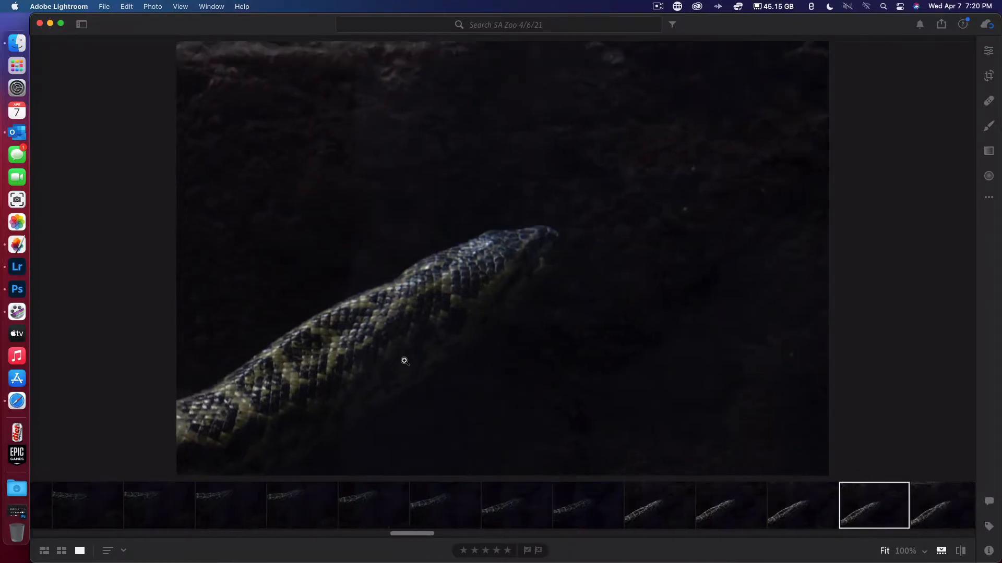
{"action": "key", "text": "Right"}
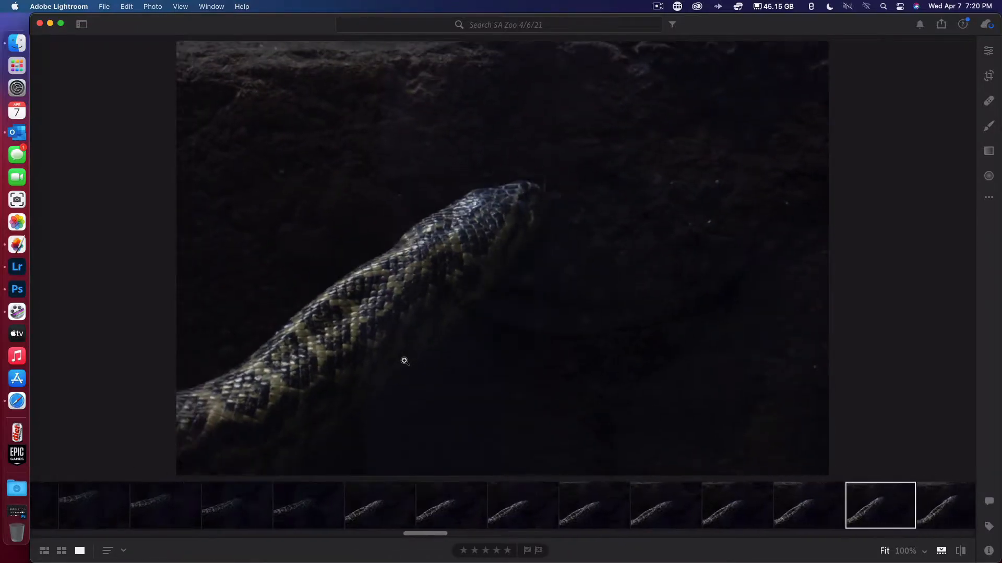
{"action": "key", "text": "Right"}
{"action": "key", "text": "Right"}
{"action": "key", "text": "Right"}
{"action": "key", "text": "Right"}
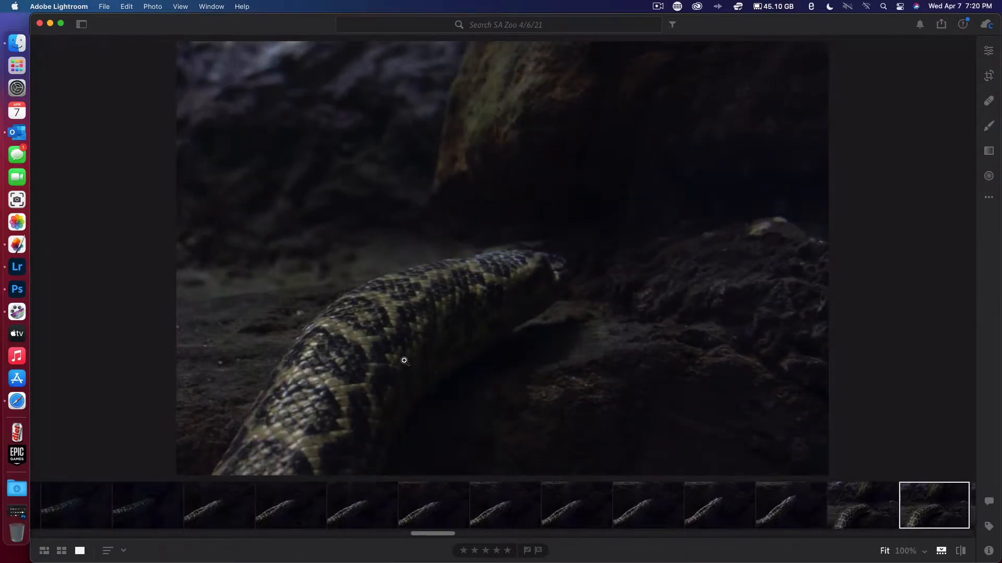
Step: Review the photos of the snake crossing the rocks, up to the close-ups of its head beside its thick body
{"action": "key", "text": "Right"}
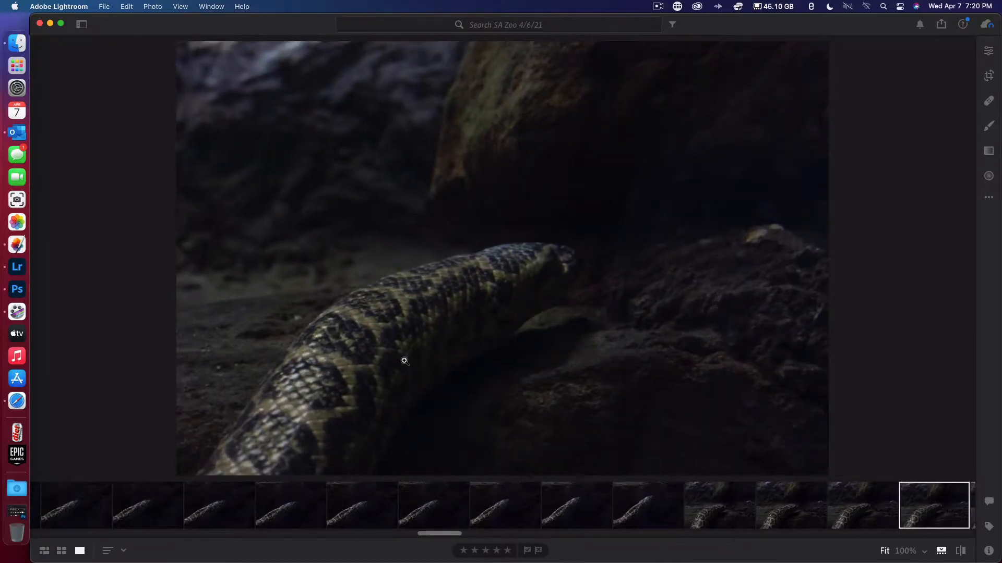
{"action": "key", "text": "Right"}
{"action": "key", "text": "Right"}
{"action": "key", "text": "Right"}
{"action": "key", "text": "Right"}
{"action": "key", "text": "Right"}
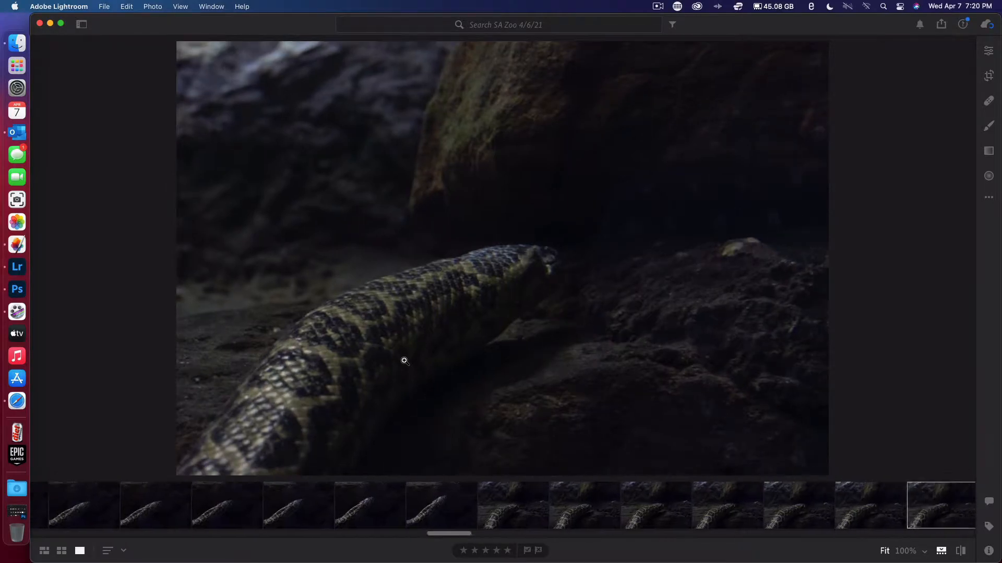
{"action": "key", "text": "Right"}
{"action": "key", "text": "Right"}
{"action": "key", "text": "Right"}
{"action": "key", "text": "Right"}
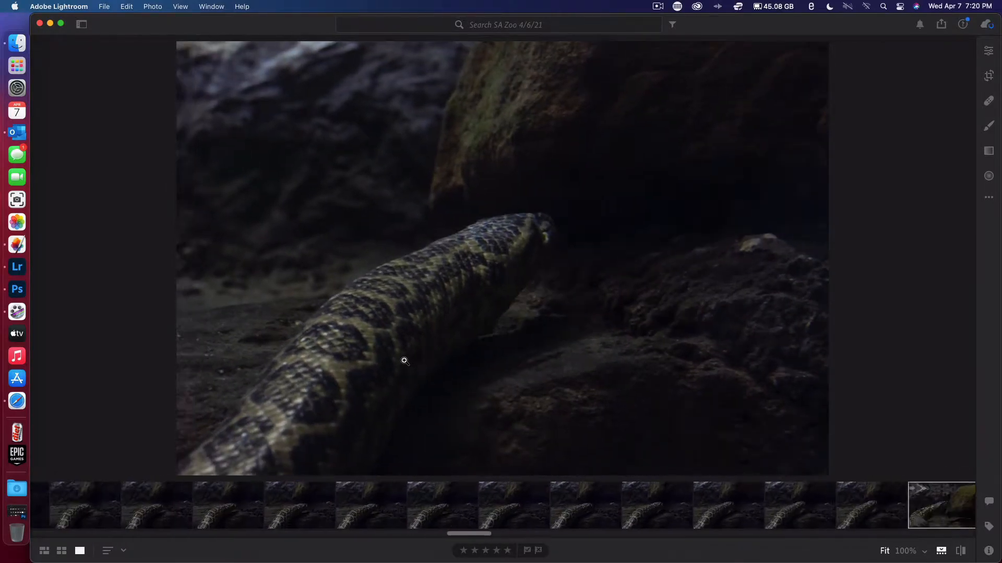
{"action": "key", "text": "Right"}
{"action": "key", "text": "Right"}
{"action": "key", "text": "Right"}
{"action": "key", "text": "Right"}
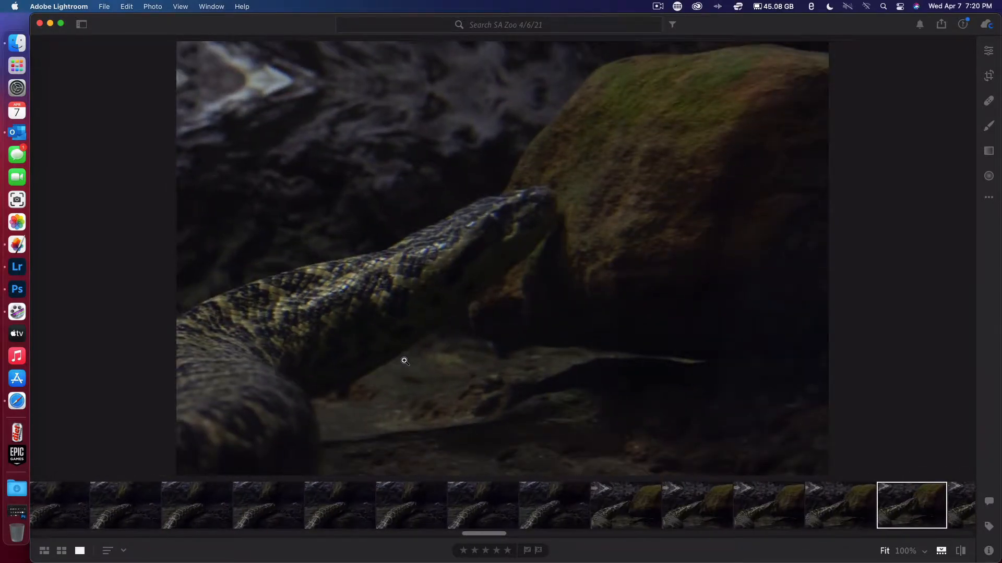
{"action": "key", "text": "Right"}
{"action": "key", "text": "Right"}
{"action": "key", "text": "Right"}
{"action": "key", "text": "Right"}
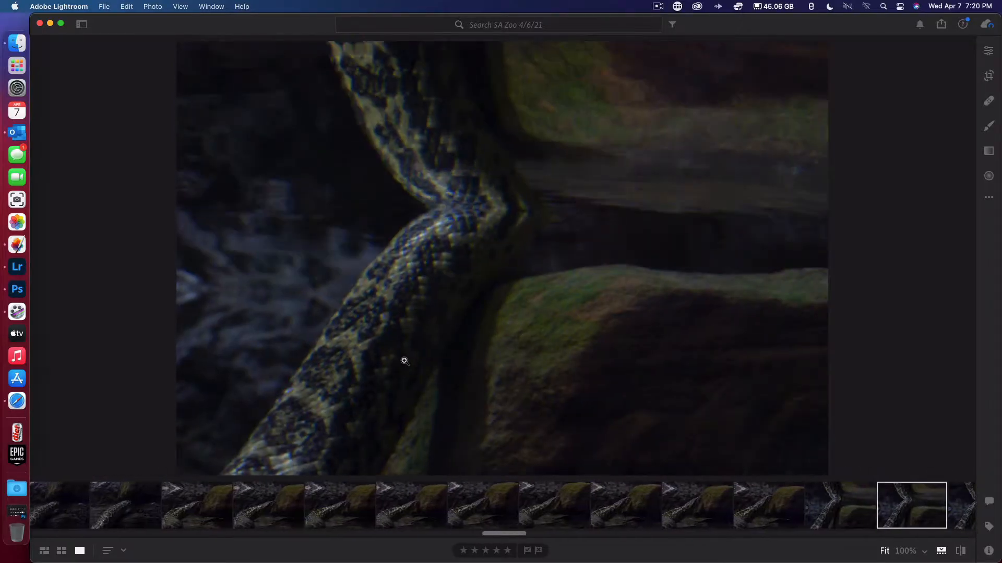
{"action": "key", "text": "Right"}
{"action": "key", "text": "Right"}
{"action": "key", "text": "Right"}
{"action": "key", "text": "Right"}
{"action": "key", "text": "Right"}
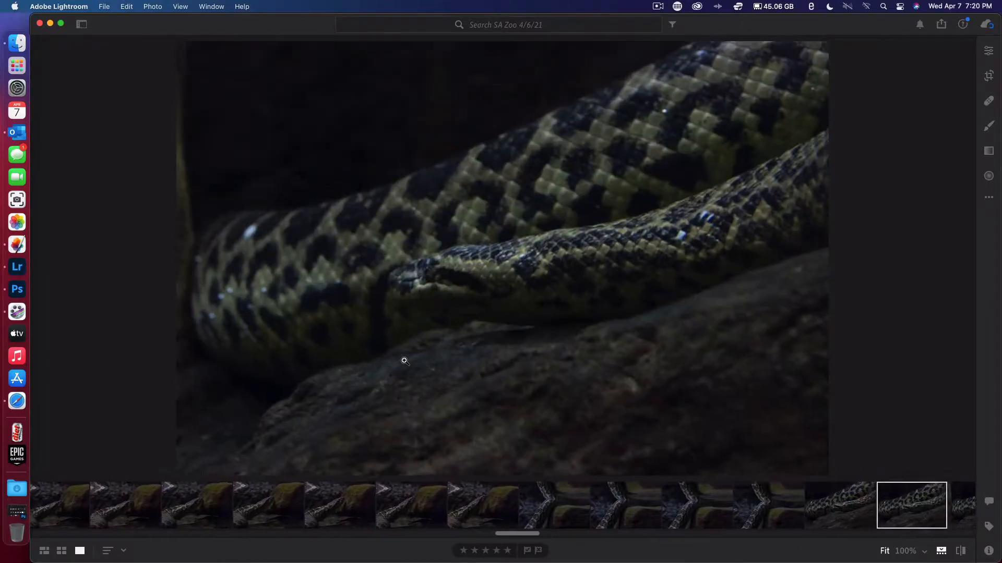
Step: Look through the snake head close-ups and return to the first side profile with its forked tongue out
{"action": "key", "text": "Right"}
{"action": "key", "text": "Right"}
{"action": "key", "text": "Right"}
{"action": "key", "text": "Right"}
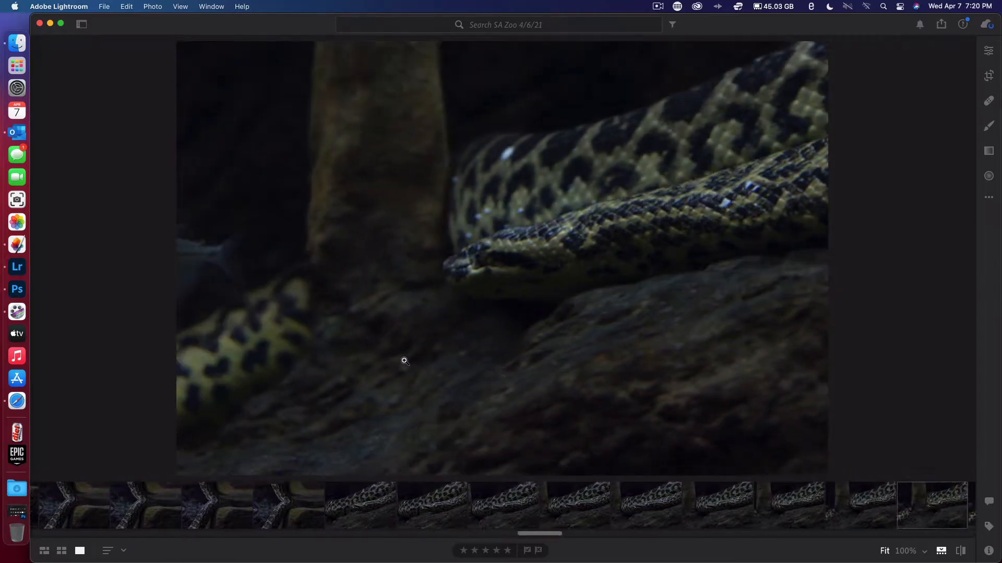
{"action": "key", "text": "Right"}
{"action": "key", "text": "Right"}
{"action": "key", "text": "Right"}
{"action": "key", "text": "Right"}
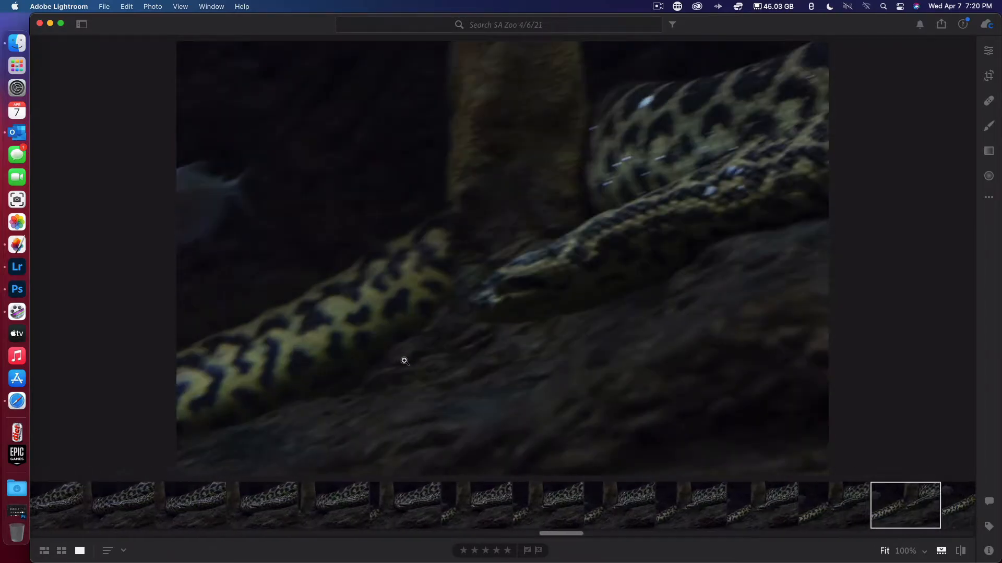
{"action": "key", "text": "Right"}
{"action": "key", "text": "Right"}
{"action": "key", "text": "Right"}
{"action": "key", "text": "Right"}
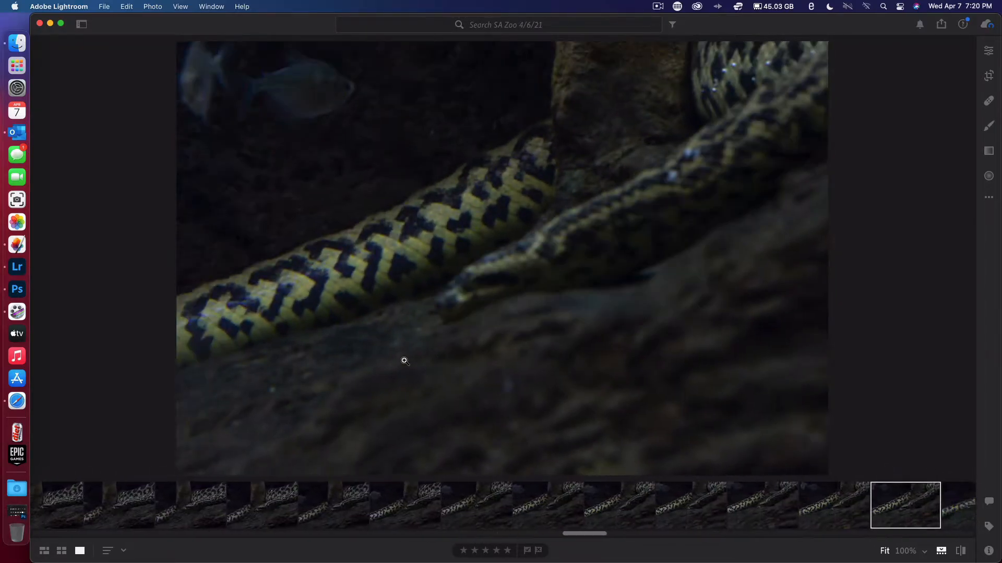
{"action": "key", "text": "Right"}
{"action": "key", "text": "Right"}
{"action": "key", "text": "Right"}
{"action": "key", "text": "Right"}
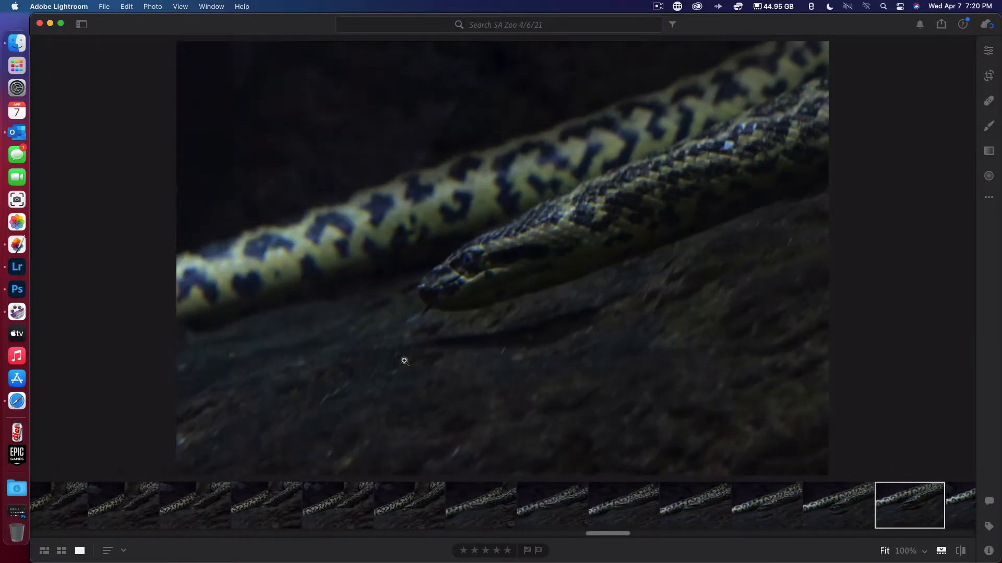
{"action": "key", "text": "Right"}
{"action": "key", "text": "Right"}
{"action": "key", "text": "Right"}
{"action": "key", "text": "Right"}
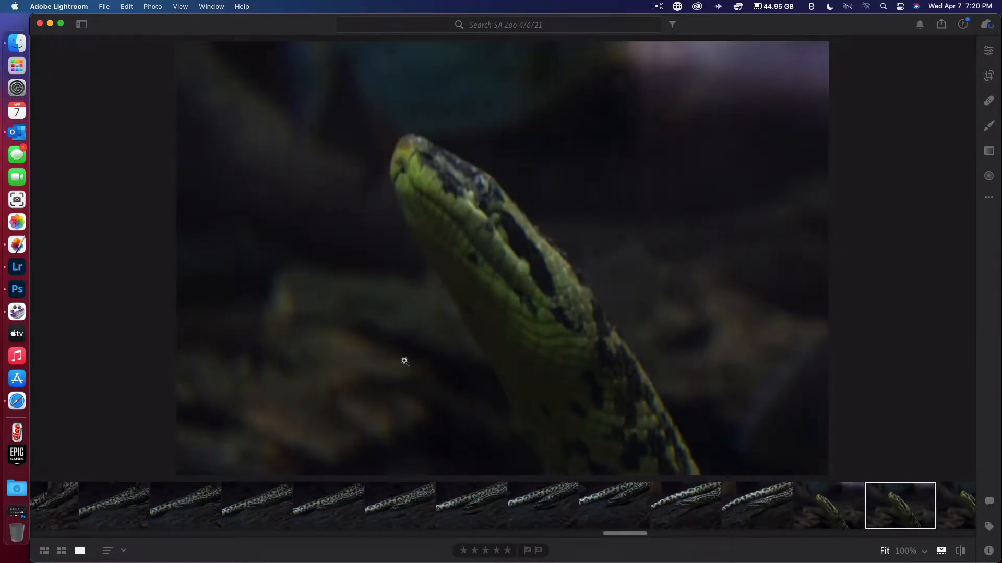
{"action": "key", "text": "Right"}
{"action": "key", "text": "Right"}
{"action": "key", "text": "Right"}
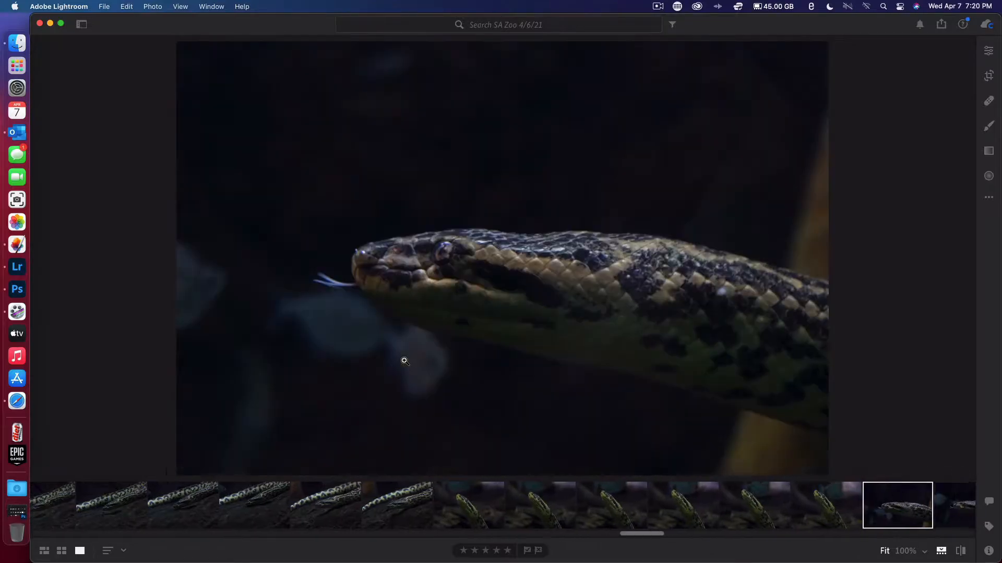
{"action": "key", "text": "Left"}
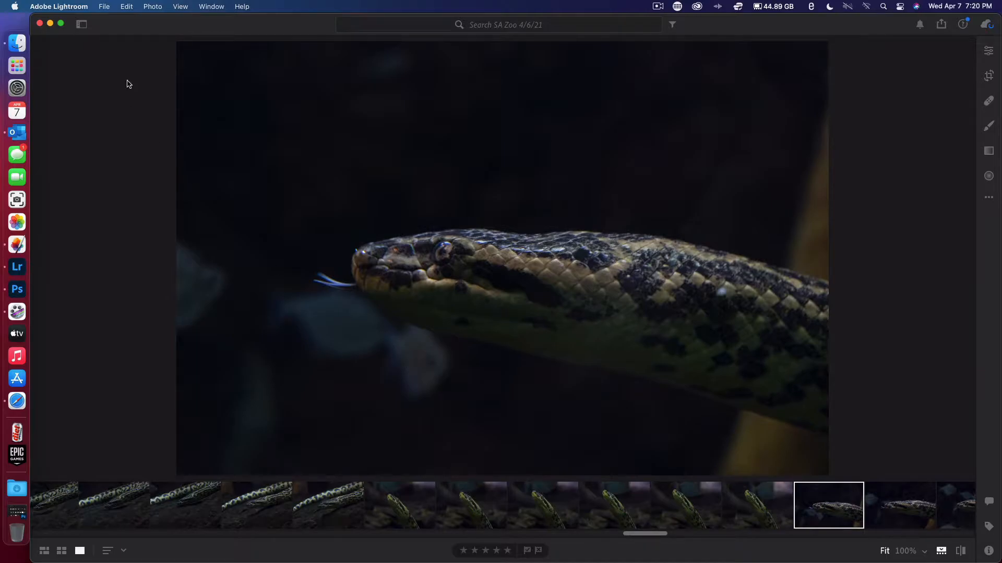
{"action": "left_click", "coordinate": [107, 8]}
{"action": "left_click", "coordinate": [110, 67]}
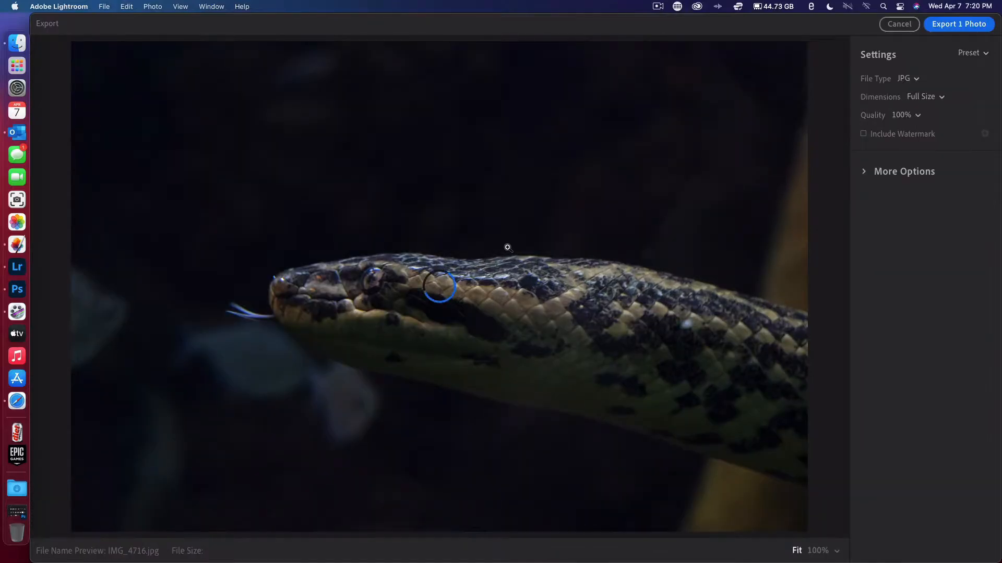
{"action": "left_click", "coordinate": [897, 24]}
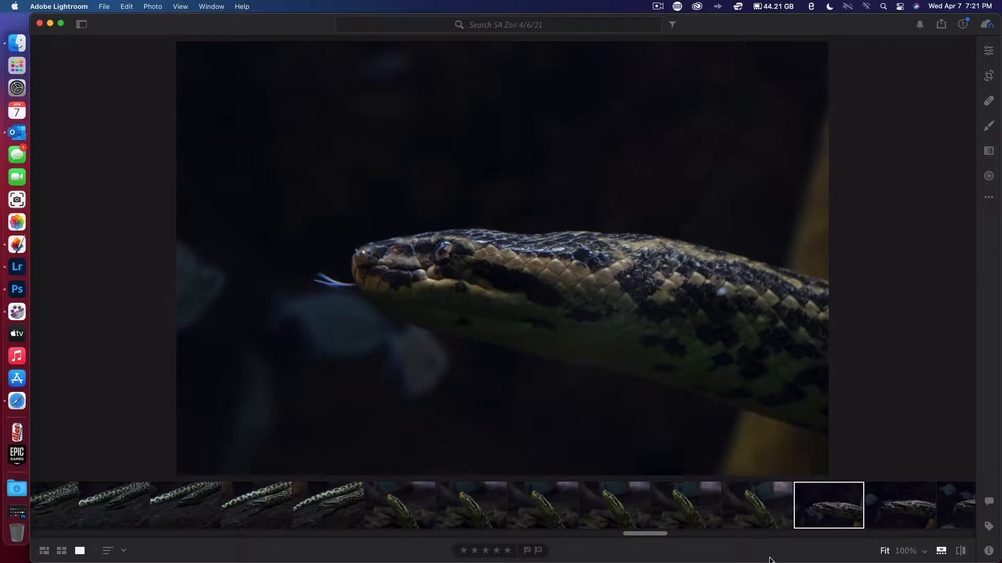
Step: Compare the consecutive side-profile shots of the snake with its tongue out, through to the frames with large fish below it
{"action": "key", "text": "Right"}
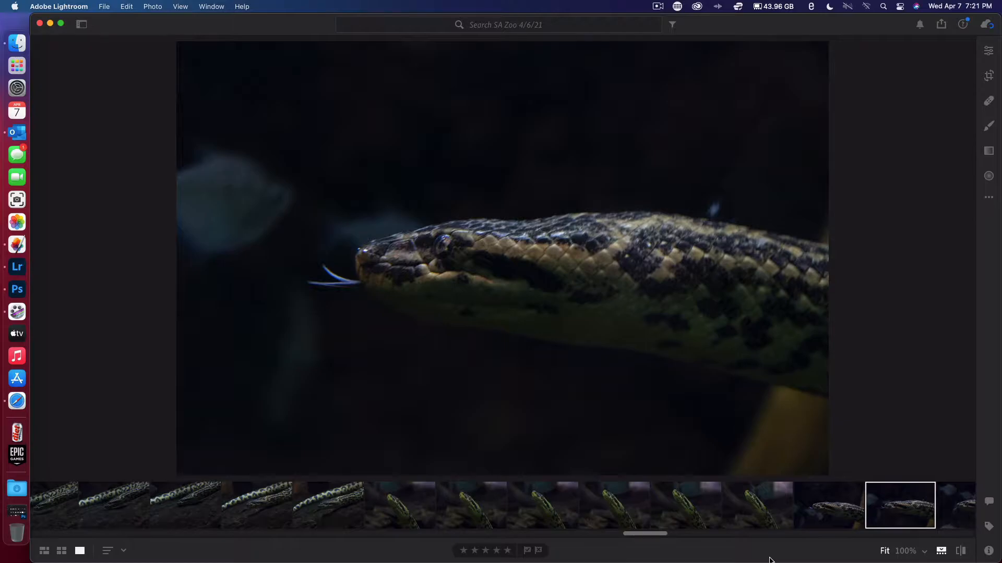
{"action": "key", "text": "Right"}
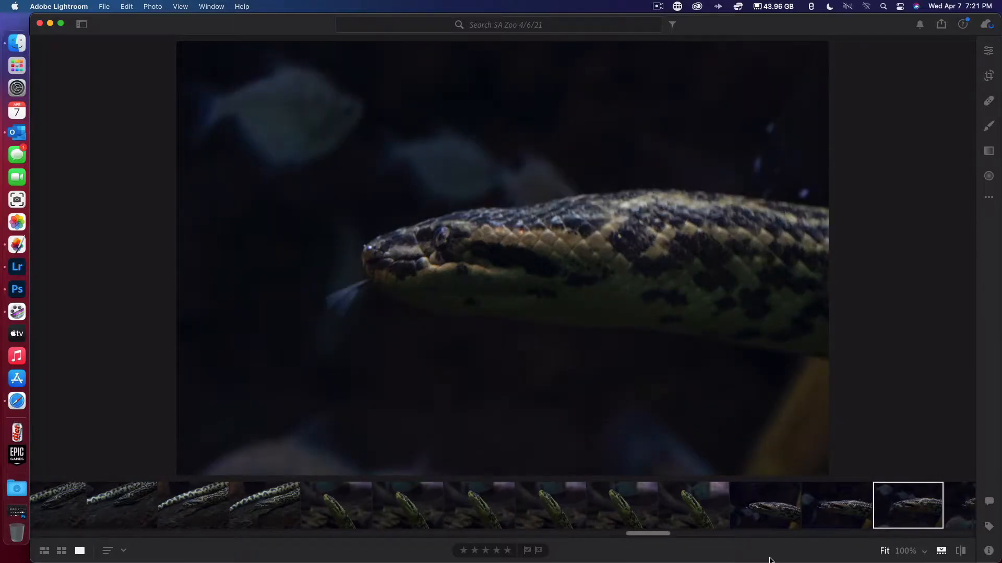
{"action": "key", "text": "Right"}
{"action": "key", "text": "Right"}
{"action": "key", "text": "Left"}
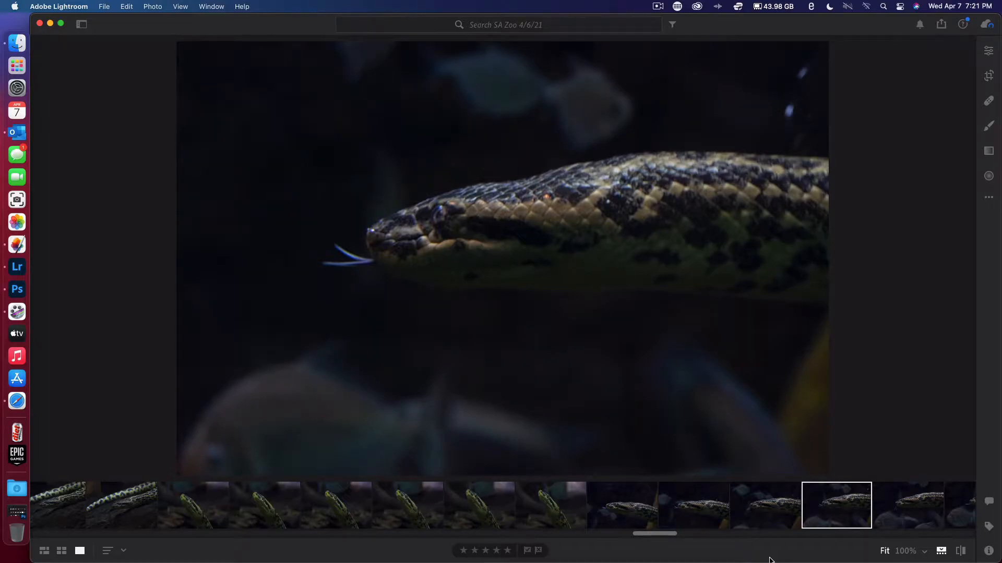
{"action": "key", "text": "Left"}
{"action": "key", "text": "Left"}
{"action": "key", "text": "Left"}
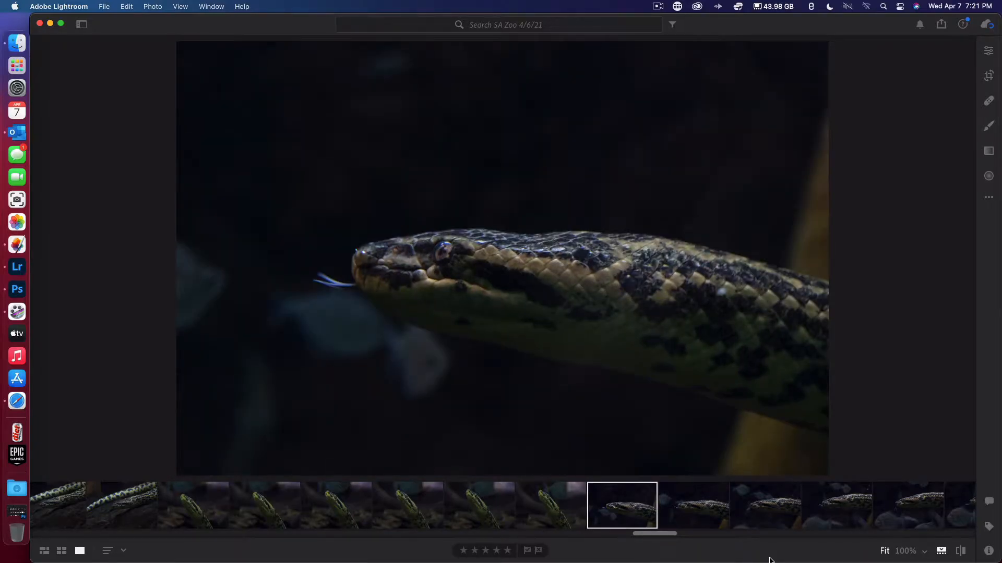
{"action": "key", "text": "Right"}
{"action": "key", "text": "Right"}
{"action": "key", "text": "Right"}
{"action": "key", "text": "Right"}
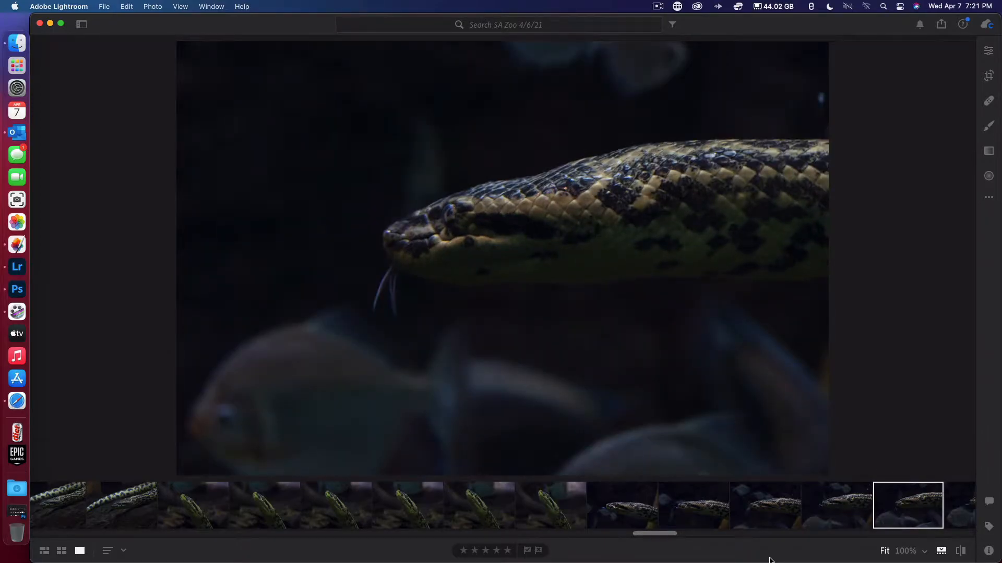
{"action": "key", "text": "Right"}
{"action": "key", "text": "Right"}
{"action": "key", "text": "Right"}
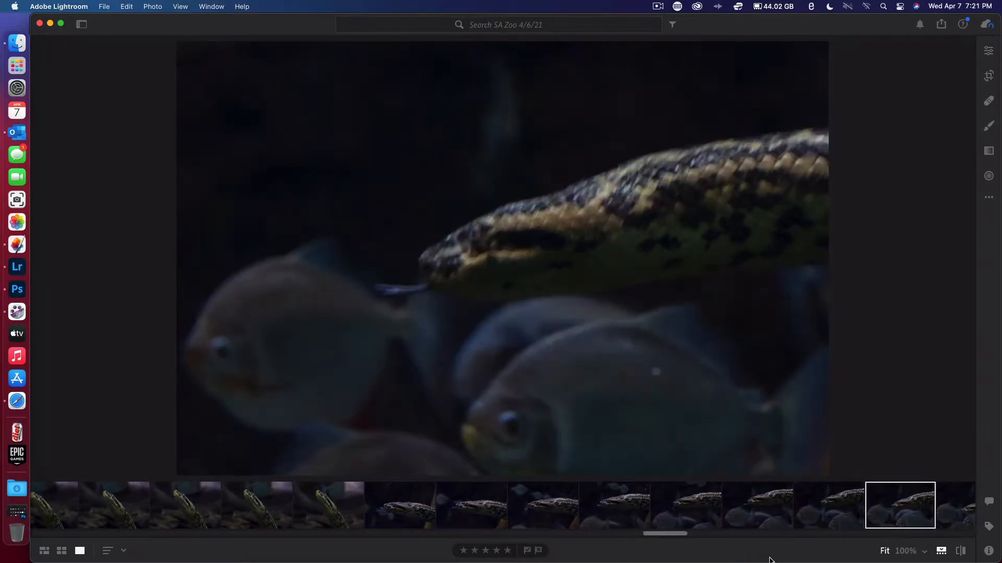
Step: Browse the remaining side-profile shots with fish and rocks up to the first view of the snake beside a blue fish
{"action": "key", "text": "Right"}
{"action": "key", "text": "Right"}
{"action": "key", "text": "Right"}
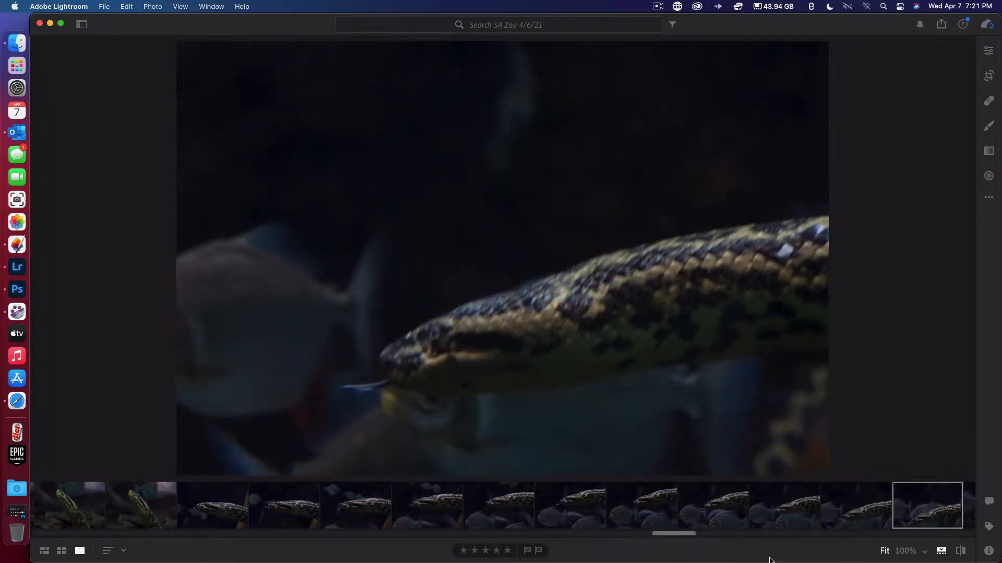
{"action": "key", "text": "Right"}
{"action": "key", "text": "Right"}
{"action": "key", "text": "Right"}
{"action": "key", "text": "Right"}
{"action": "key", "text": "Right"}
{"action": "key", "text": "Right"}
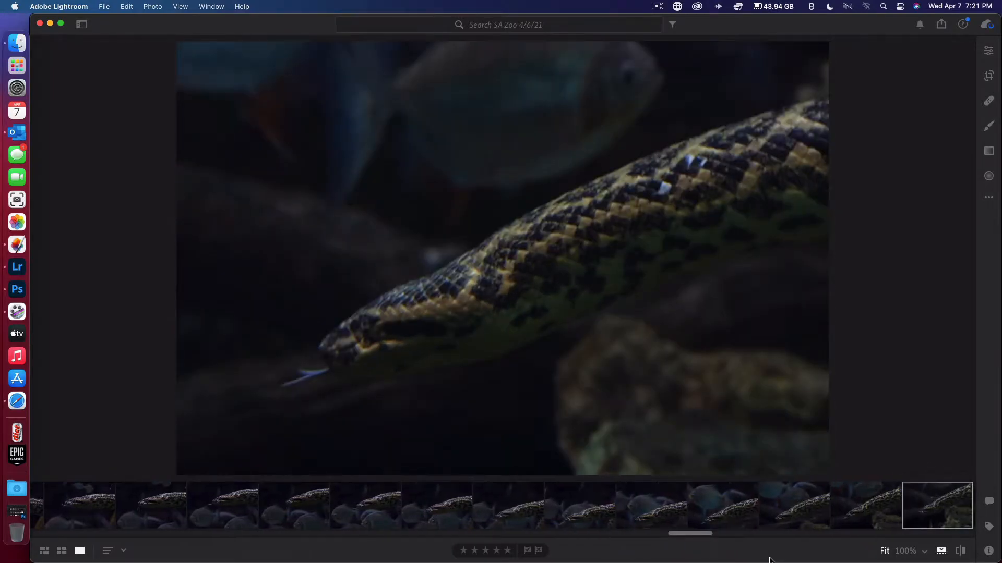
{"action": "key", "text": "Right"}
{"action": "key", "text": "Right"}
{"action": "key", "text": "Right"}
{"action": "key", "text": "Right"}
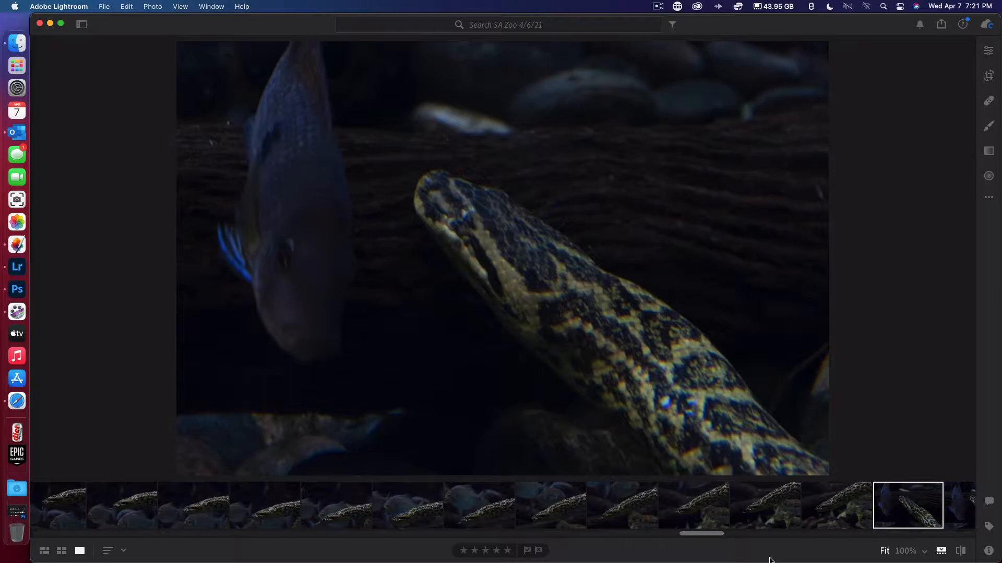
Step: Review the dark shots of the snake rising over the log and turning its head sideways
{"action": "key", "text": "Right"}
{"action": "key", "text": "Right"}
{"action": "key", "text": "Right"}
{"action": "key", "text": "Right"}
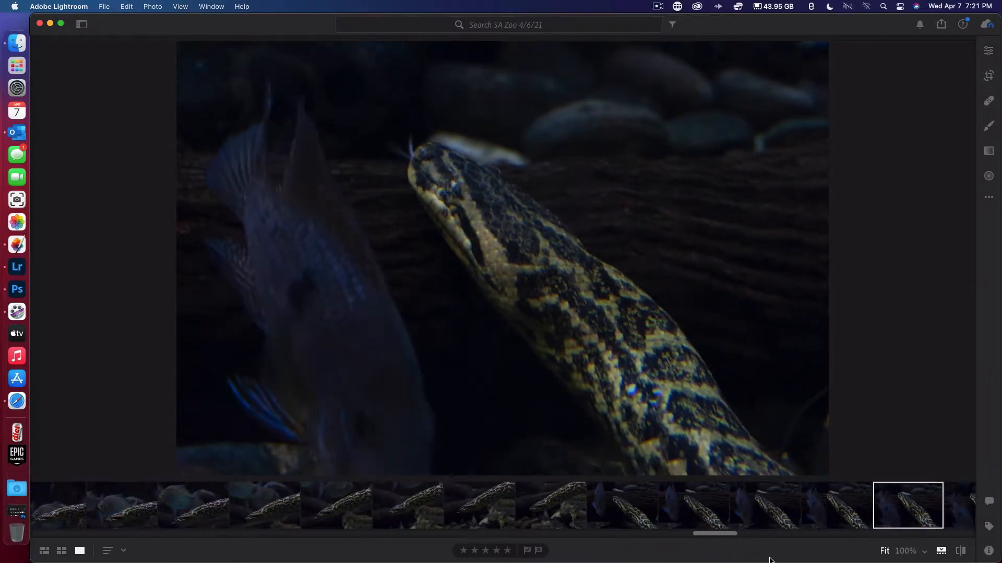
{"action": "key", "text": "Right"}
{"action": "key", "text": "Right"}
{"action": "key", "text": "Right"}
{"action": "key", "text": "Right"}
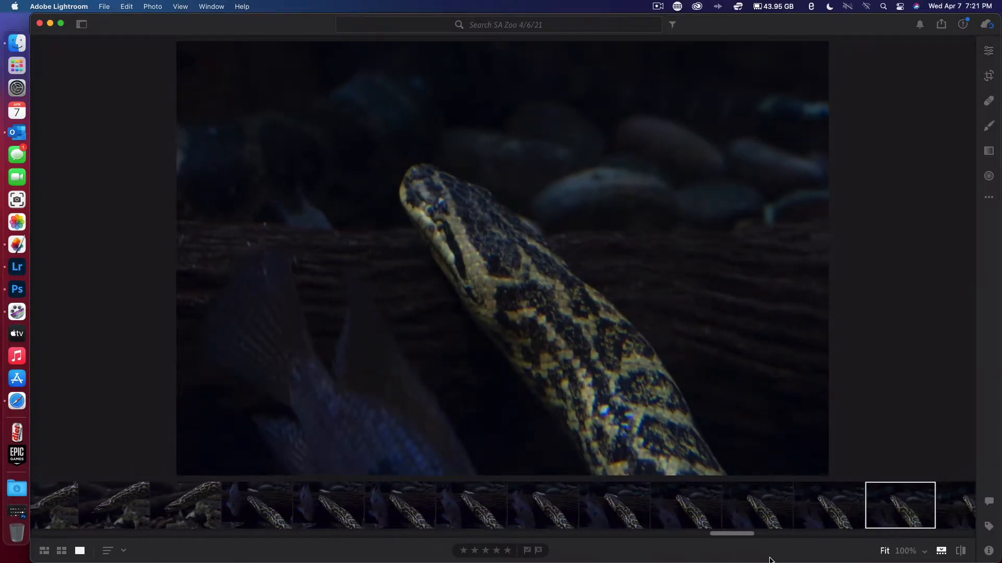
{"action": "key", "text": "Right"}
{"action": "key", "text": "Right"}
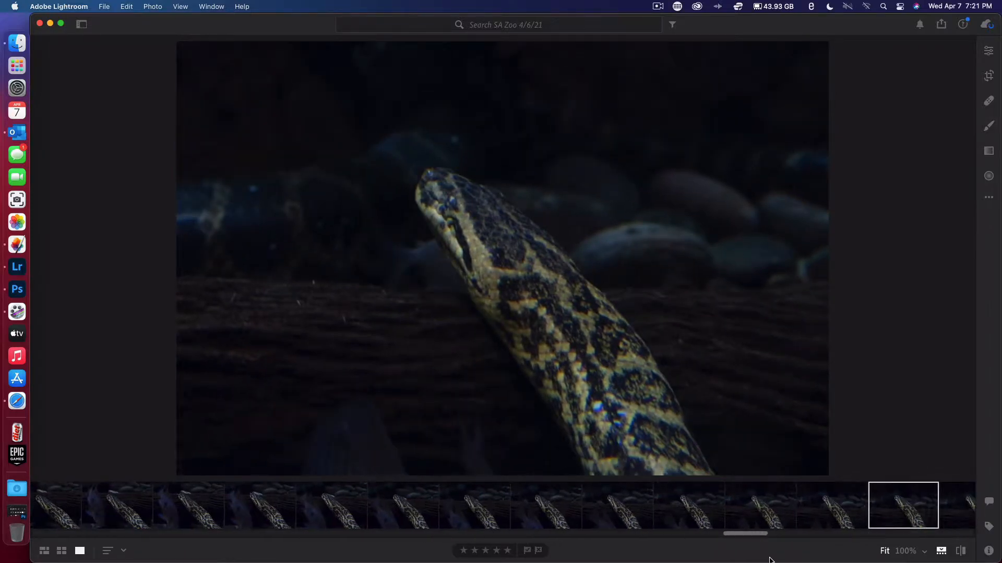
{"action": "key", "text": "Right"}
{"action": "key", "text": "Right"}
{"action": "key", "text": "Right"}
{"action": "key", "text": "Right"}
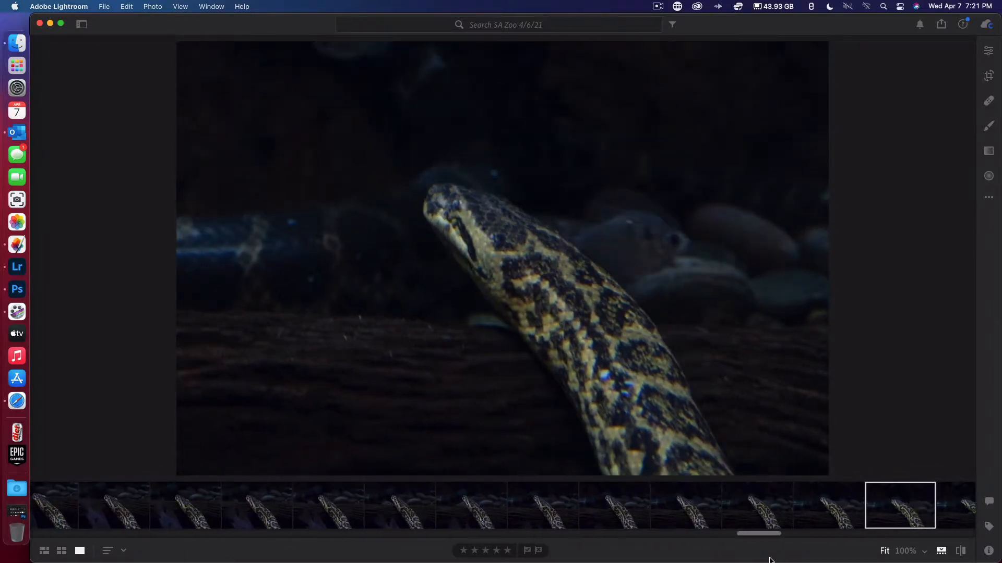
{"action": "key", "text": "Right"}
{"action": "key", "text": "Right"}
{"action": "key", "text": "Right"}
{"action": "key", "text": "Right"}
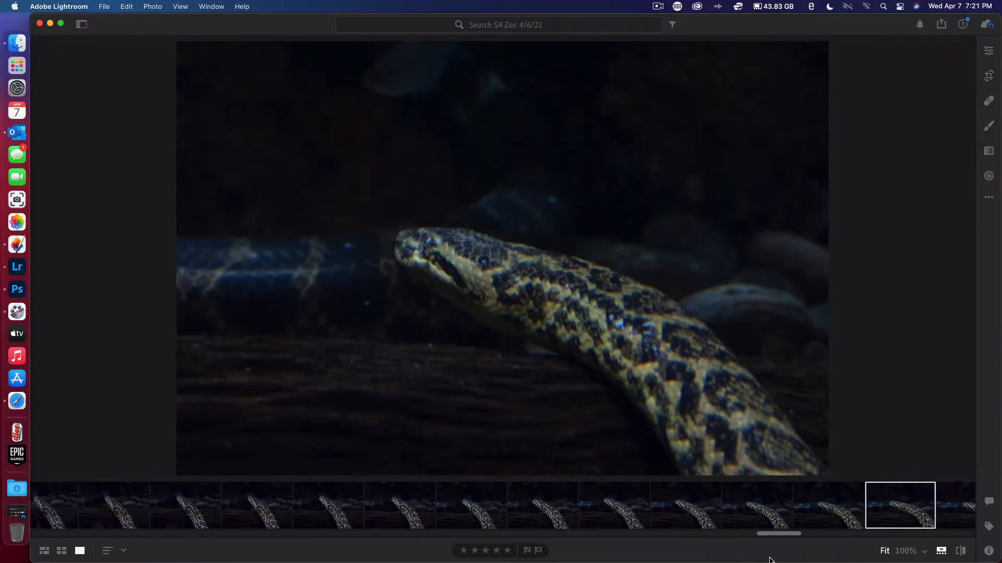
Step: Look through the bright green-and-yellow head close-ups to the end of that series
{"action": "key", "text": "Right"}
{"action": "key", "text": "Right"}
{"action": "key", "text": "Right"}
{"action": "key", "text": "Right"}
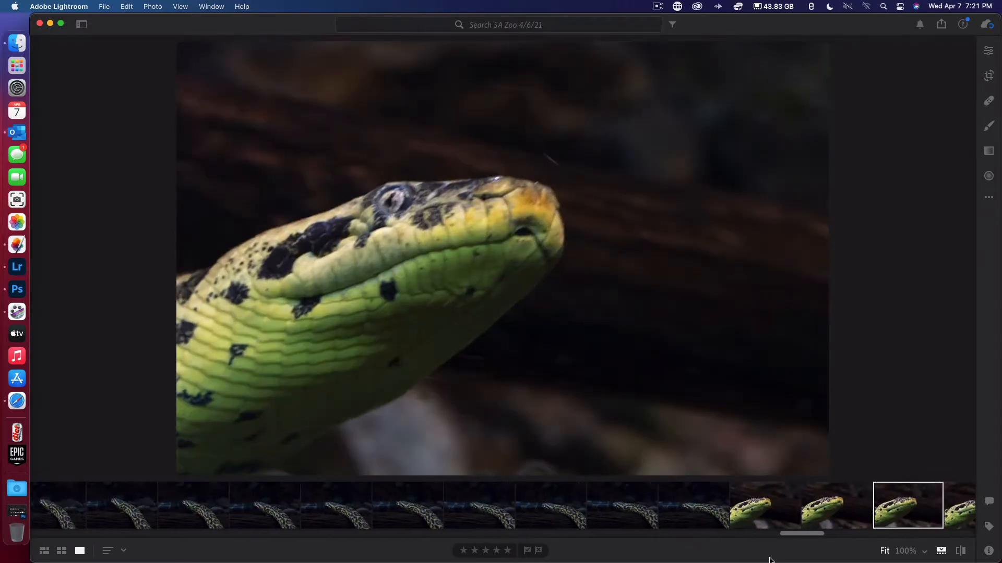
{"action": "key", "text": "Right"}
{"action": "key", "text": "Right"}
{"action": "key", "text": "Right"}
{"action": "key", "text": "Right"}
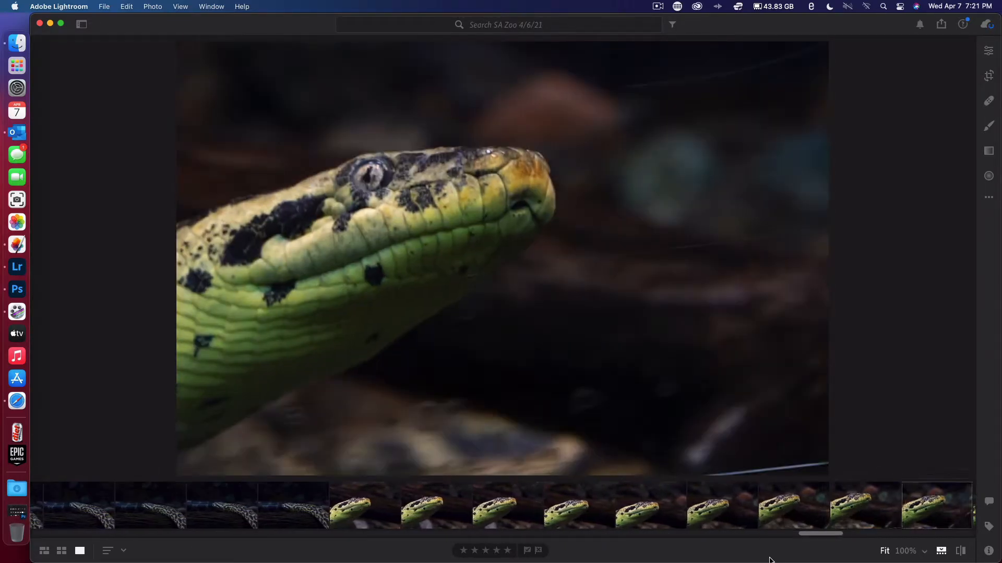
{"action": "key", "text": "Right"}
{"action": "key", "text": "Right"}
{"action": "key", "text": "Right"}
{"action": "key", "text": "Right"}
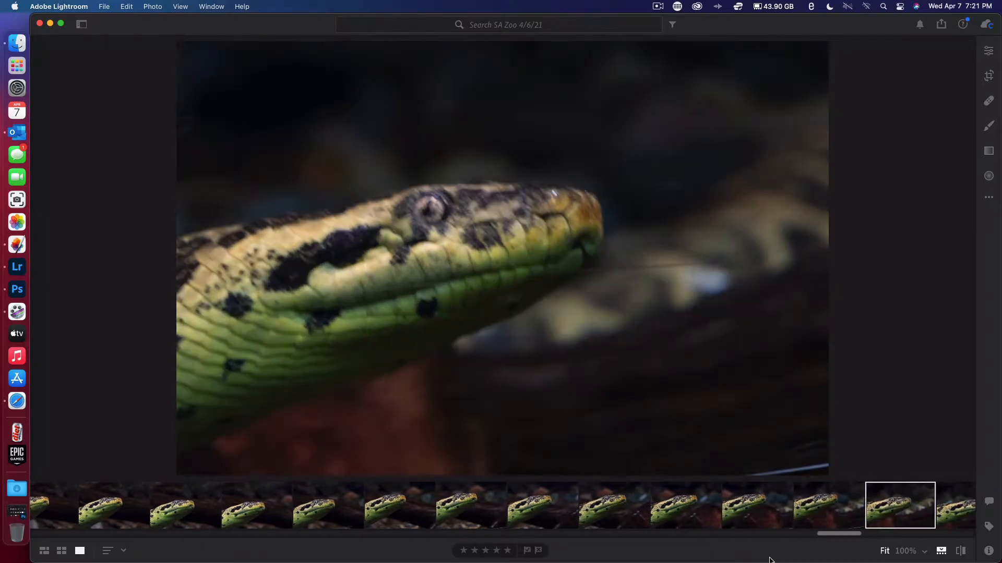
{"action": "key", "text": "Right"}
{"action": "key", "text": "Right"}
{"action": "key", "text": "Right"}
{"action": "key", "text": "Right"}
{"action": "key", "text": "Right"}
{"action": "key", "text": "Right"}
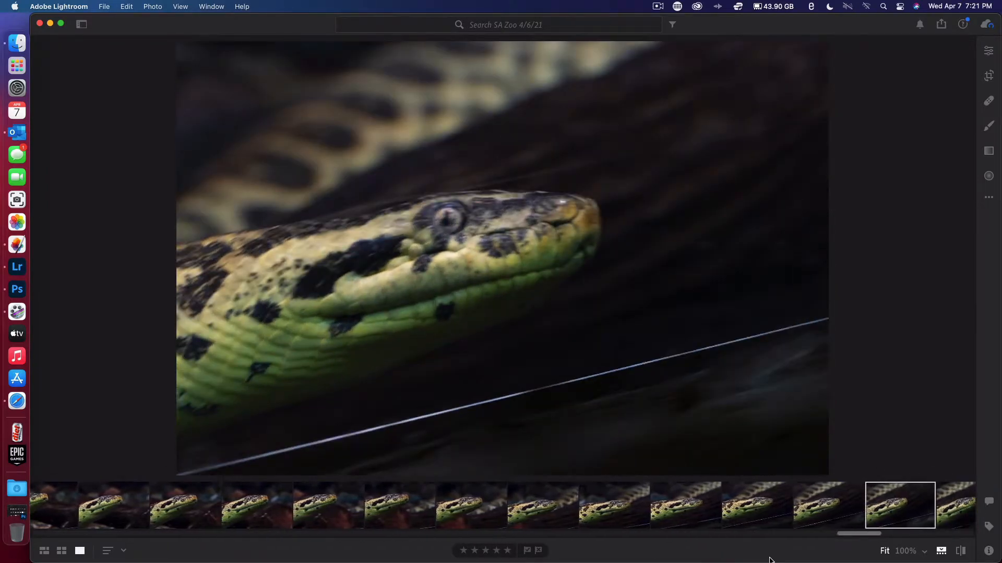
{"action": "key", "text": "Right"}
{"action": "key", "text": "Right"}
{"action": "key", "text": "Right"}
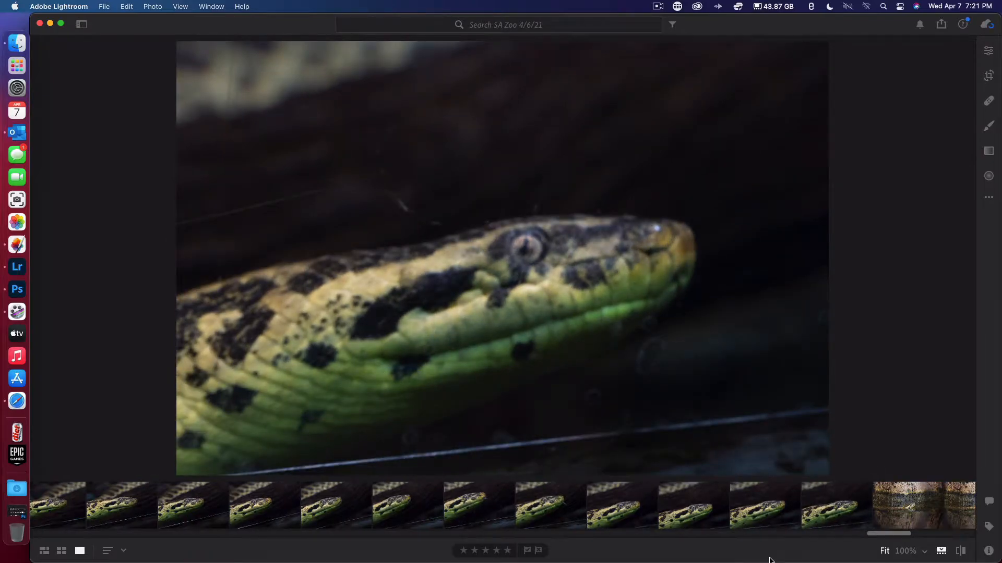
Step: Compare the last green head close-up with the two shots of the snake swimming at the water's surface
{"action": "key", "text": "Right"}
{"action": "key", "text": "Left"}
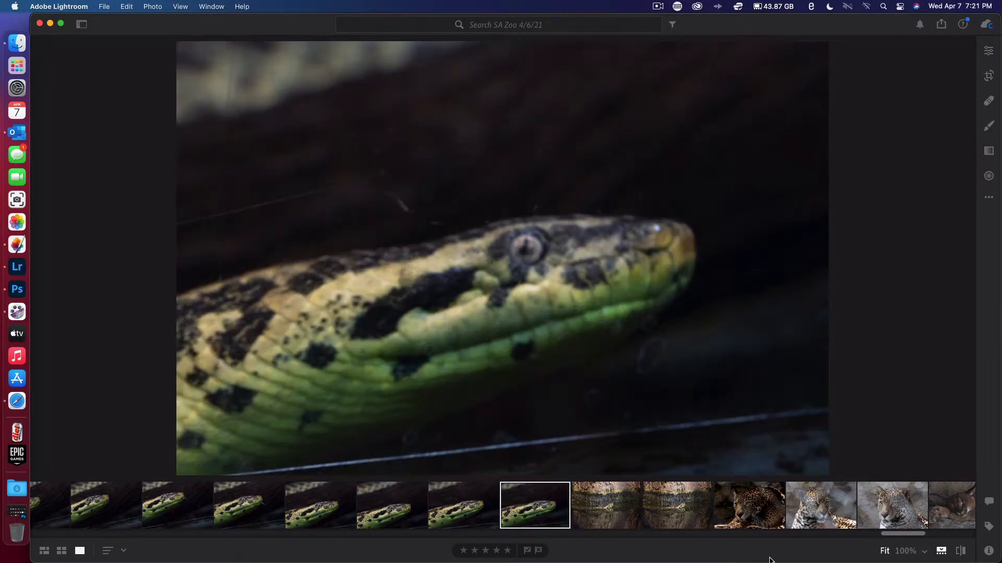
{"action": "key", "text": "Right"}
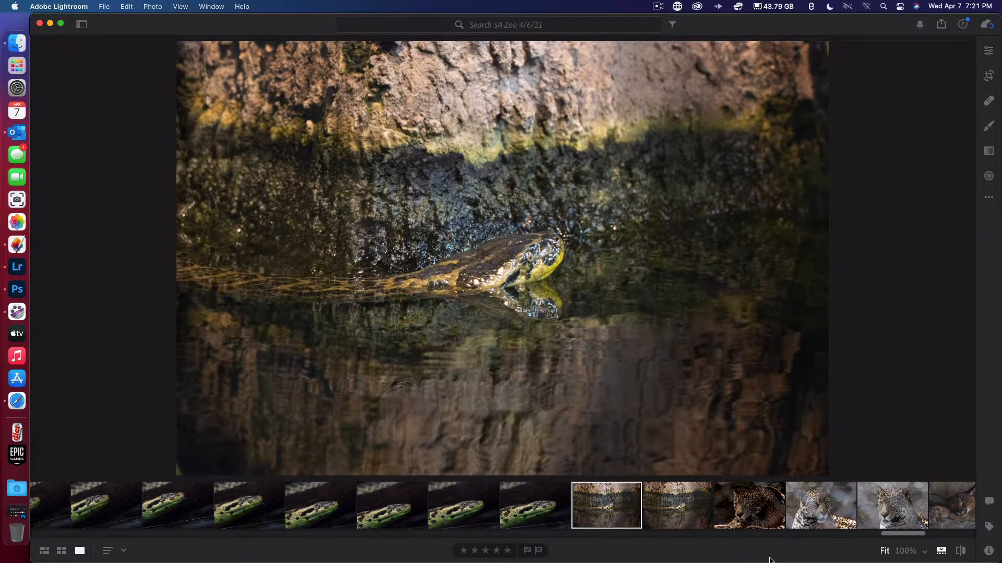
{"action": "key", "text": "Right"}
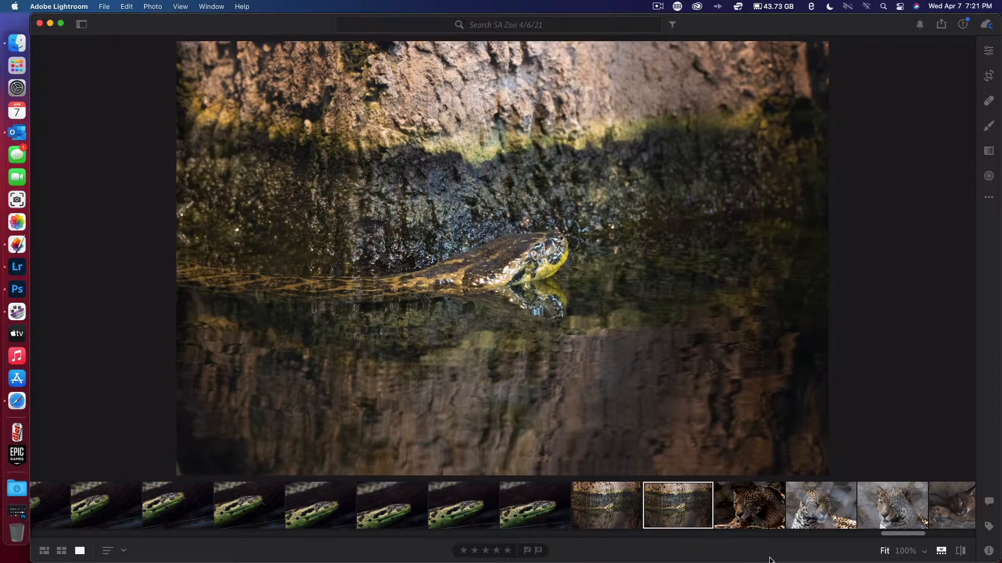
{"action": "key", "text": "Left"}
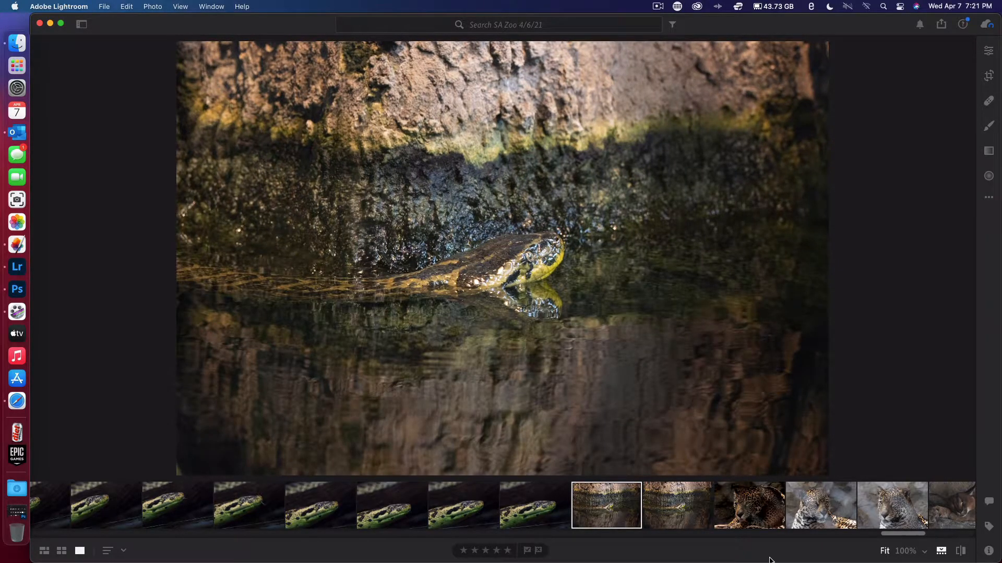
Step: Browse backward through the green head close-ups to the dark shots of the snake reaching over the log
{"action": "key", "text": "Left"}
{"action": "key", "text": "Left"}
{"action": "key", "text": "Left"}
{"action": "key", "text": "Left"}
{"action": "key", "text": "Left"}
{"action": "key", "text": "Left"}
{"action": "key", "text": "Left"}
{"action": "key", "text": "Left"}
{"action": "key", "text": "Left"}
{"action": "key", "text": "Left"}
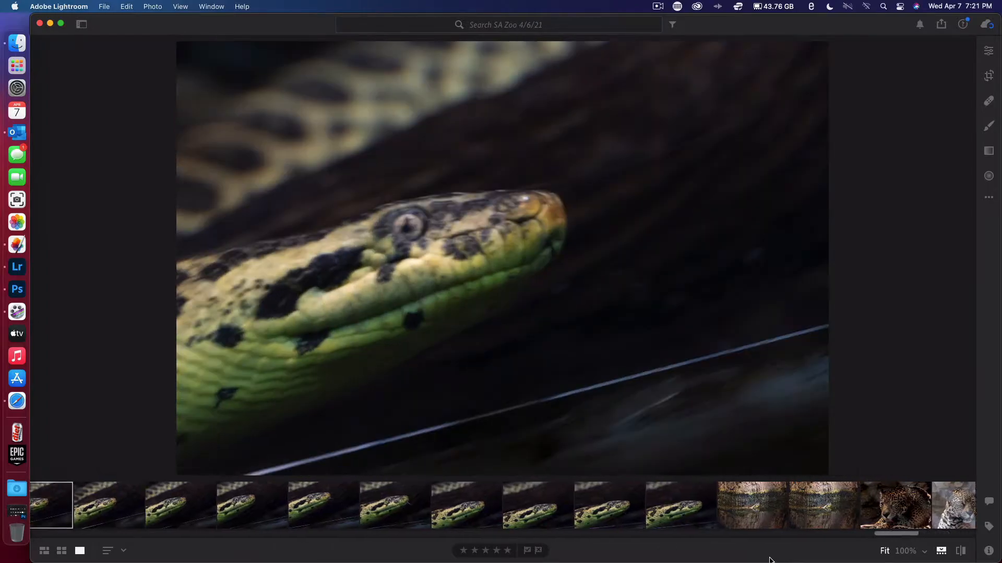
{"action": "key", "text": "Left"}
{"action": "key", "text": "Left"}
{"action": "key", "text": "Left"}
{"action": "key", "text": "Left"}
{"action": "key", "text": "Left"}
{"action": "key", "text": "Left"}
{"action": "key", "text": "Left"}
{"action": "key", "text": "Left"}
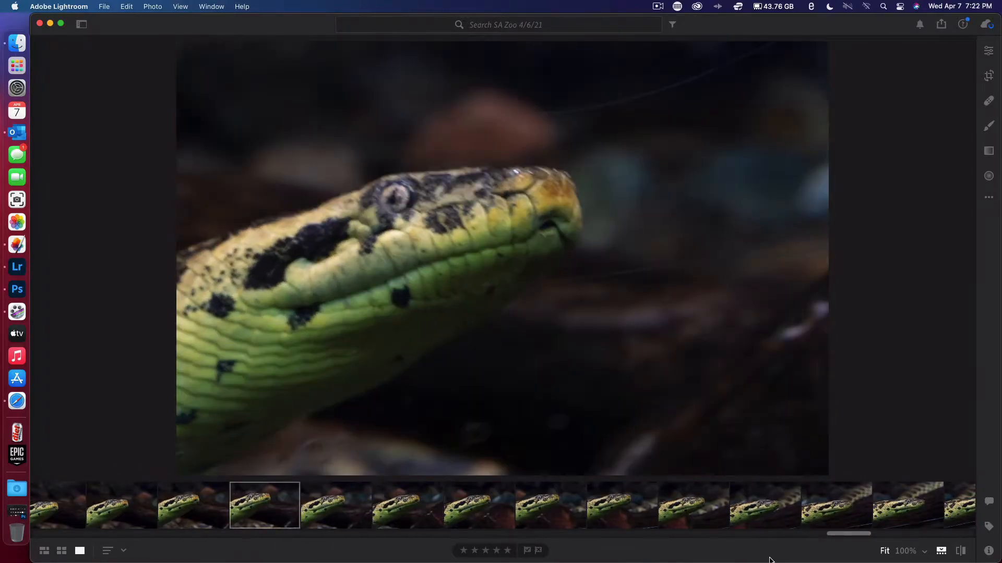
{"action": "key", "text": "Left"}
{"action": "key", "text": "Left"}
{"action": "key", "text": "Left"}
{"action": "key", "text": "Left"}
{"action": "key", "text": "Left"}
{"action": "key", "text": "Left"}
{"action": "key", "text": "Left"}
{"action": "key", "text": "Left"}
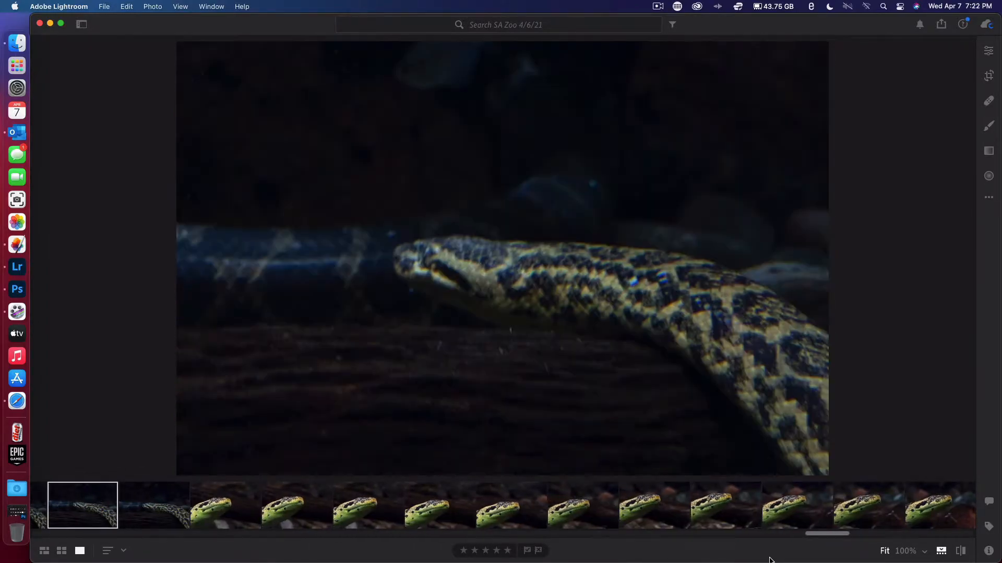
Step: Continue backward past the log and blue fish shots to the side profiles of the snake over the rocks
{"action": "key", "text": "Left"}
{"action": "key", "text": "Left"}
{"action": "key", "text": "Left"}
{"action": "key", "text": "Left"}
{"action": "key", "text": "Left"}
{"action": "key", "text": "Left"}
{"action": "key", "text": "Left"}
{"action": "key", "text": "Left"}
{"action": "key", "text": "Left"}
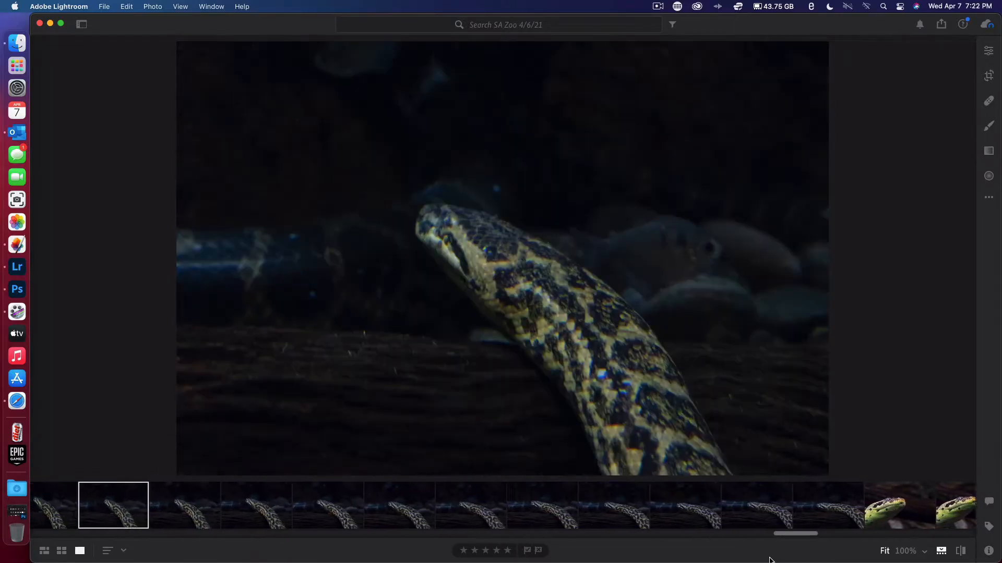
{"action": "key", "text": "Left"}
{"action": "key", "text": "Left"}
{"action": "key", "text": "Left"}
{"action": "key", "text": "Left"}
{"action": "key", "text": "Left"}
{"action": "key", "text": "Left"}
{"action": "key", "text": "Left"}
{"action": "key", "text": "Left"}
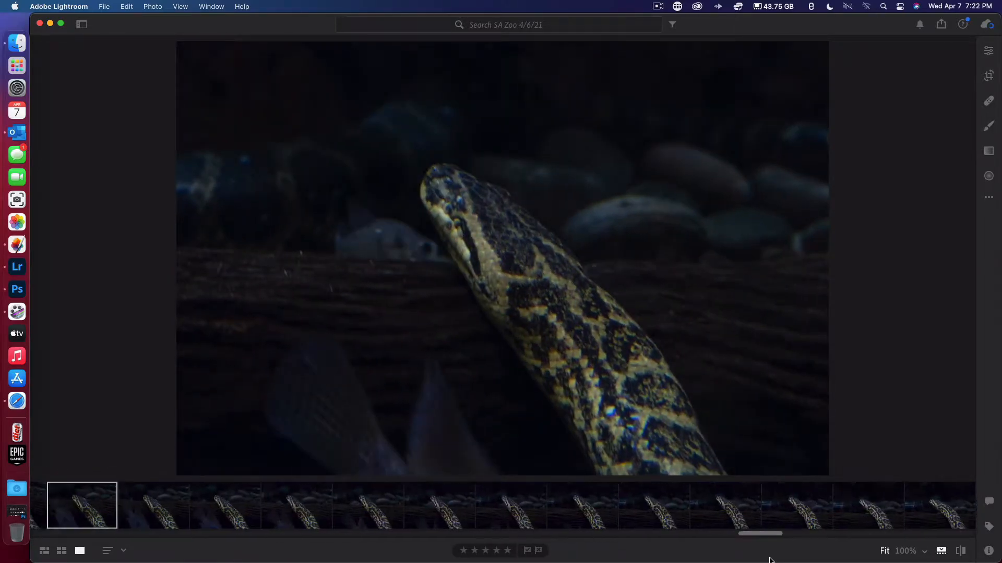
{"action": "key", "text": "Left"}
{"action": "key", "text": "Left"}
{"action": "key", "text": "Left"}
{"action": "key", "text": "Left"}
{"action": "key", "text": "Left"}
{"action": "key", "text": "Left"}
{"action": "key", "text": "Left"}
{"action": "key", "text": "Left"}
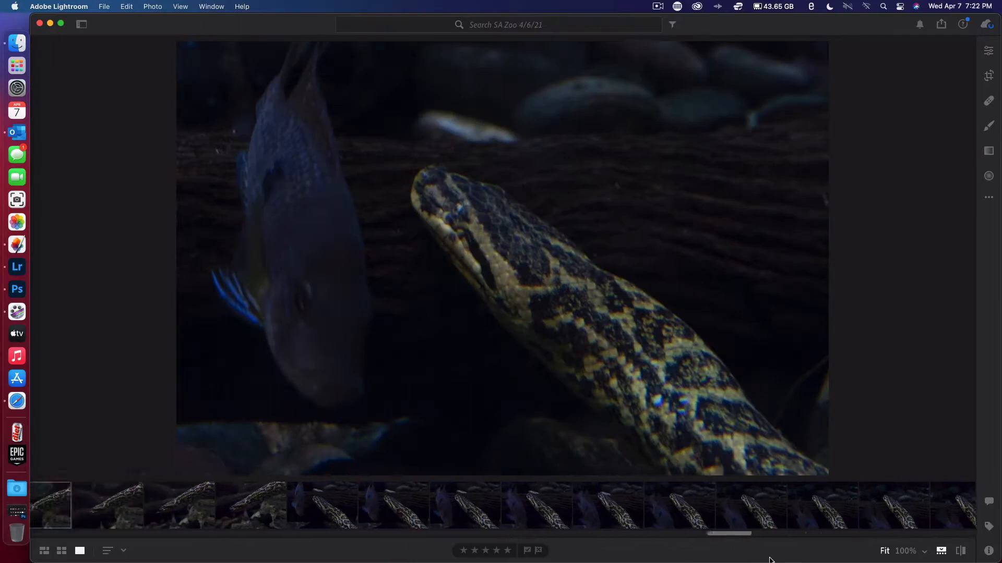
Step: Go back through the side profiles with fish to the early frames showing the forked tongue
{"action": "key", "text": "Left"}
{"action": "key", "text": "Left"}
{"action": "key", "text": "Left"}
{"action": "key", "text": "Left"}
{"action": "key", "text": "Left"}
{"action": "key", "text": "Left"}
{"action": "key", "text": "Left"}
{"action": "key", "text": "Left"}
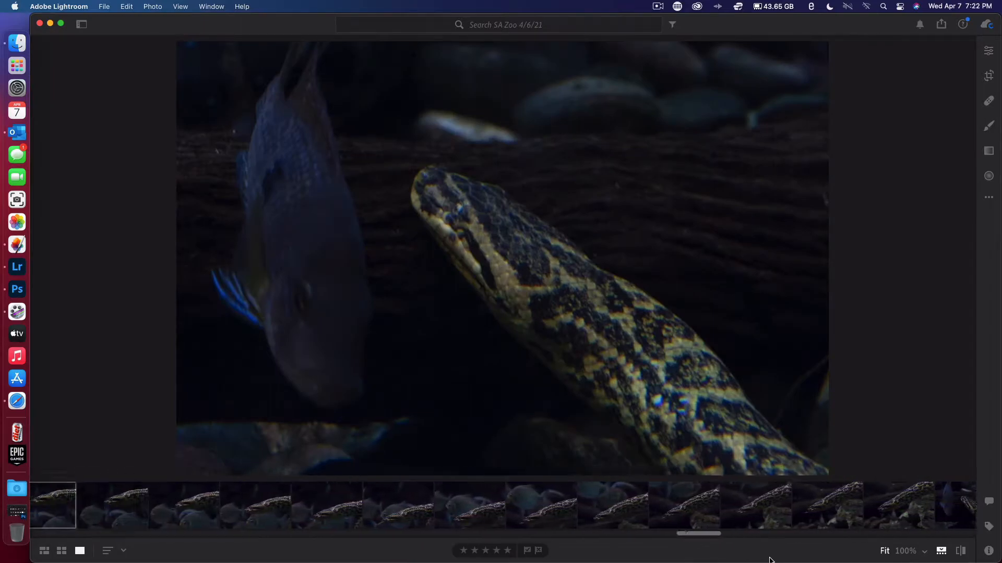
{"action": "key", "text": "Left"}
{"action": "key", "text": "Left"}
{"action": "key", "text": "Left"}
{"action": "key", "text": "Left"}
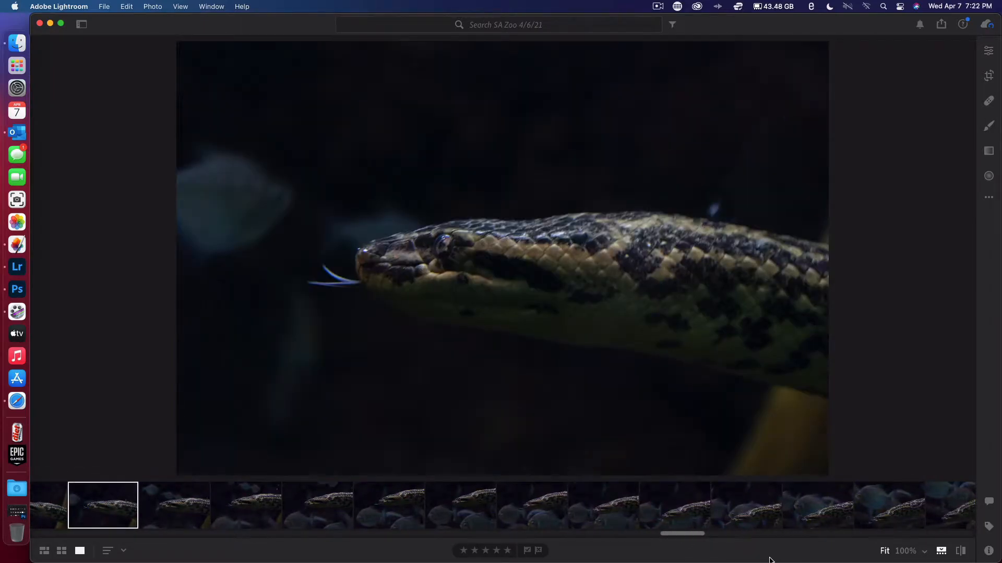
Step: Compare the neighbouring frames and select the first side-profile photo of the snake with its tongue out
{"action": "key", "text": "Right"}
{"action": "key", "text": "Left"}
{"action": "key", "text": "Left"}
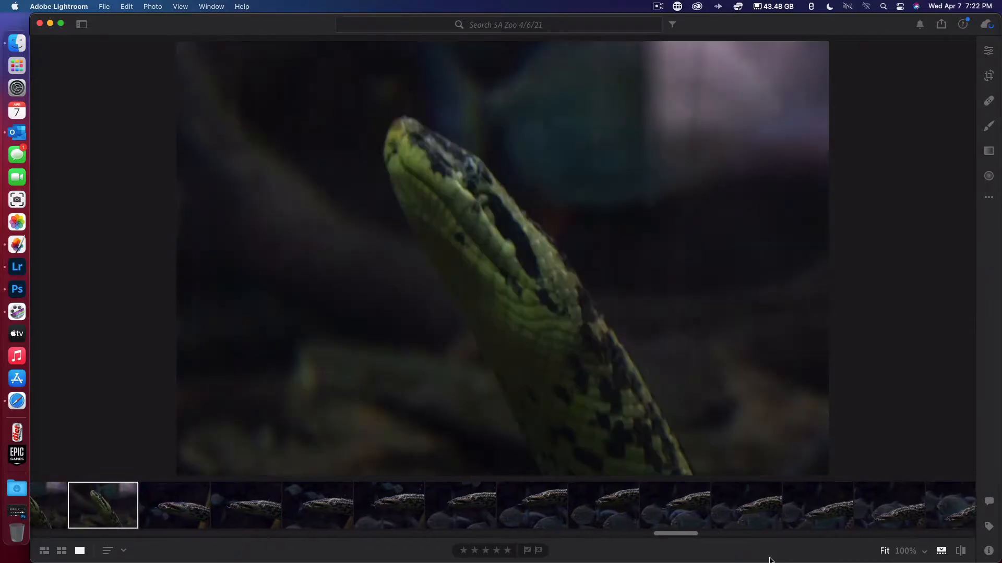
{"action": "key", "text": "Right"}
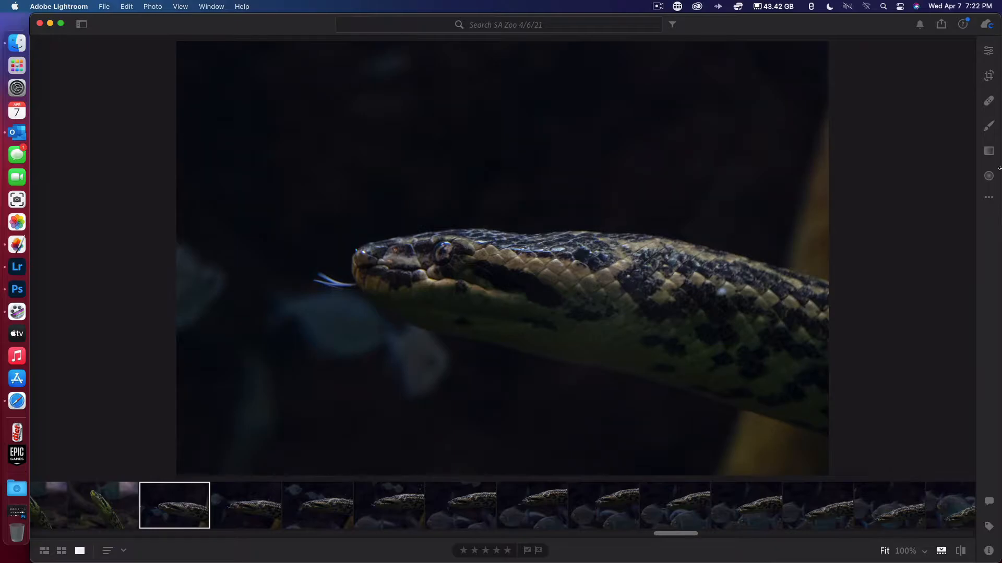
Step: Bring up the photo's edit controls and start the Healing Brush
{"action": "left_click", "coordinate": [990, 58]}
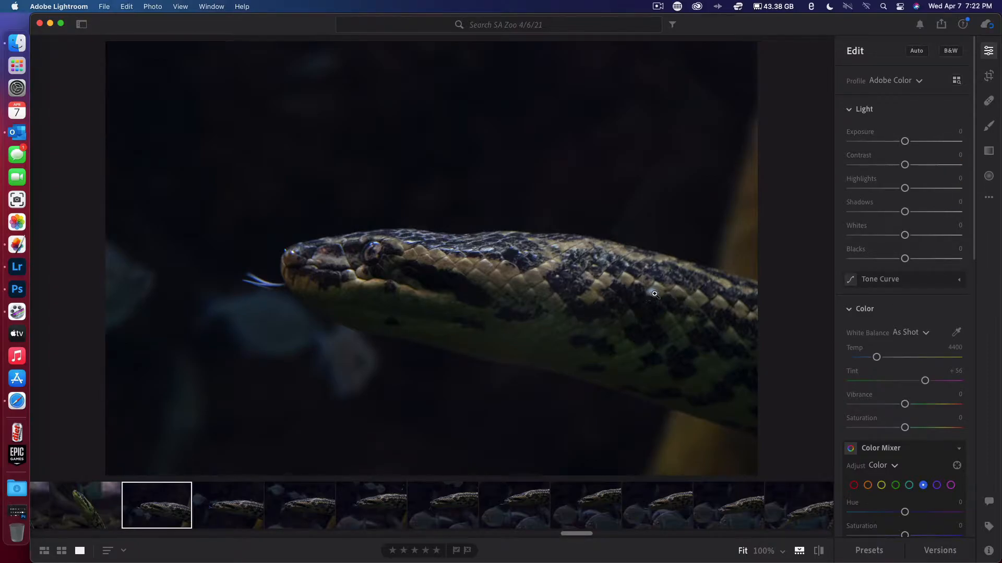
{"action": "left_click", "coordinate": [995, 102]}
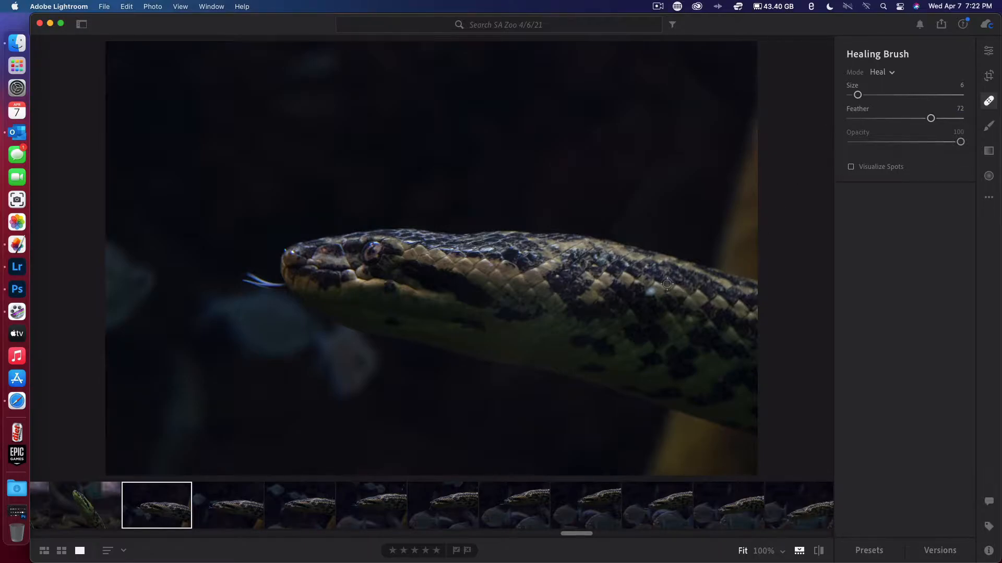
{"action": "key", "text": "space"}
{"action": "left_click_drag", "start_coordinate": [670, 281], "coordinate": [685, 275]}
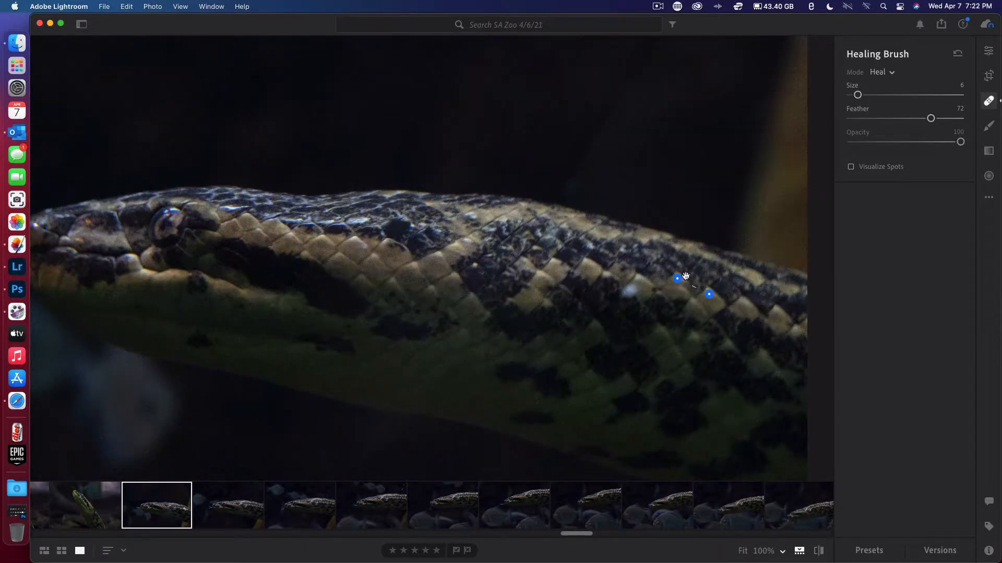
{"action": "key", "text": "super+z"}
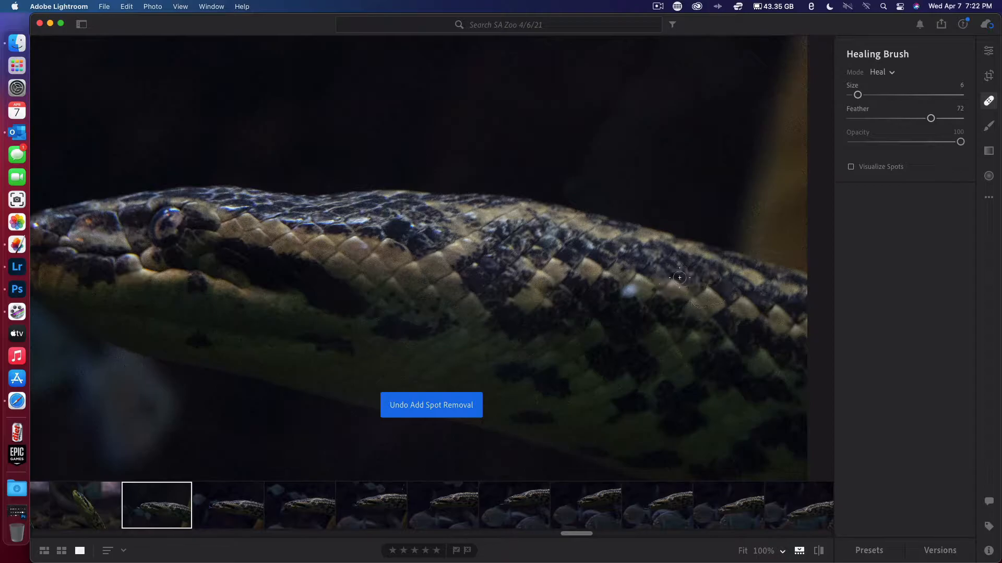
Step: Heal the bright bluish spot on the snake's scales at size 6 and feather 72, sampling nearby dark scales, and close the Healing Brush
{"action": "key", "text": "super+="}
{"action": "key", "text": "super+="}
{"action": "key", "text": "super+="}
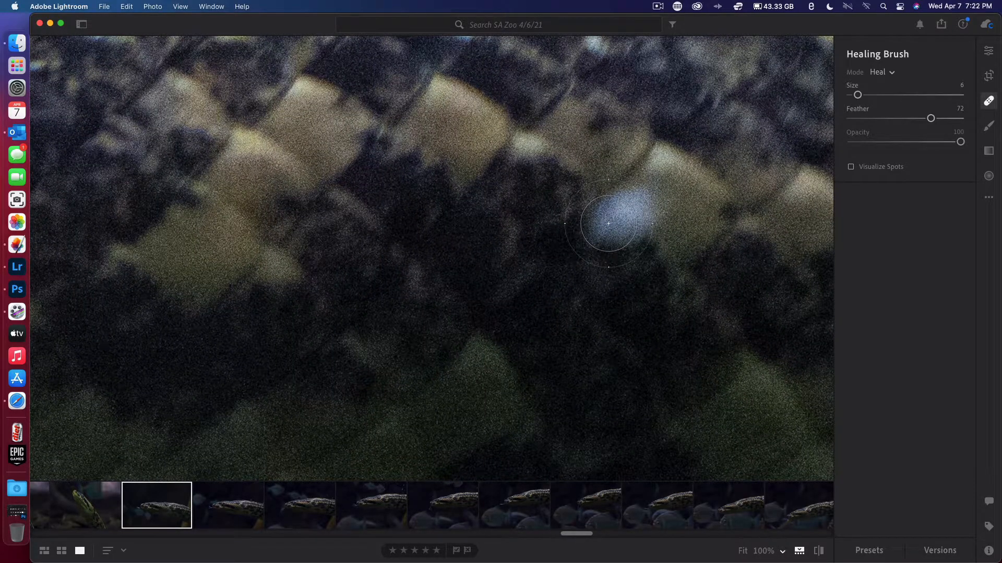
{"action": "left_click", "coordinate": [610, 218]}
{"action": "key", "text": "super+minus"}
{"action": "mouse_move", "coordinate": [753, 265]}
{"action": "left_mouse_down"}
{"action": "mouse_move", "coordinate": [702, 260]}
{"action": "mouse_move", "coordinate": [695, 250]}
{"action": "left_mouse_up"}
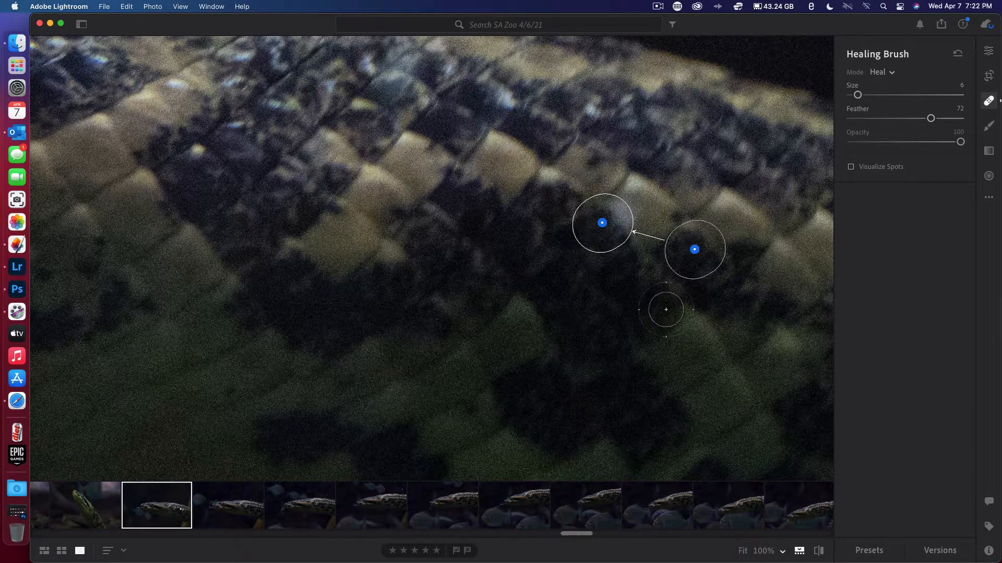
{"action": "left_click", "coordinate": [627, 212]}
{"action": "key", "text": "z"}
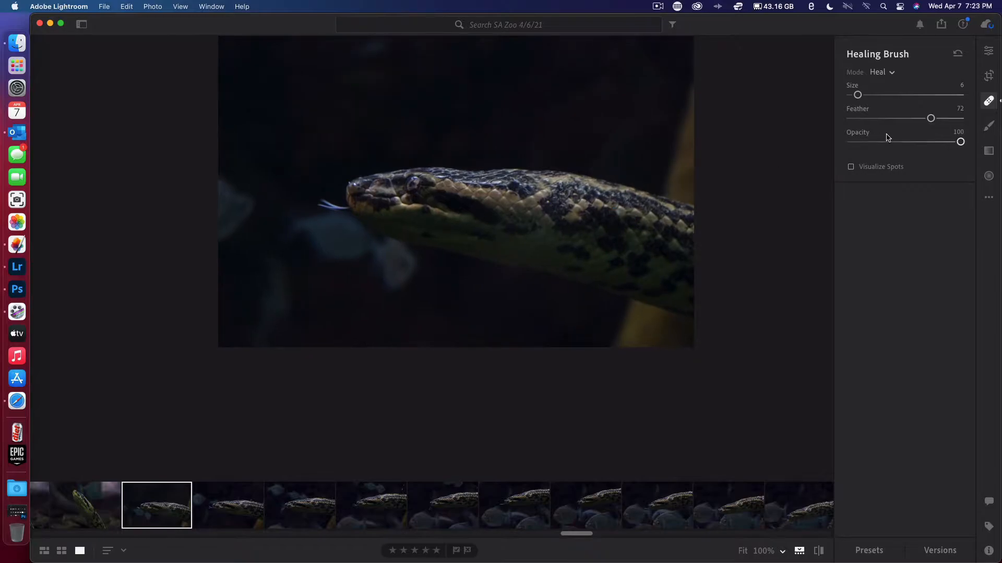
{"action": "left_click", "coordinate": [987, 103]}
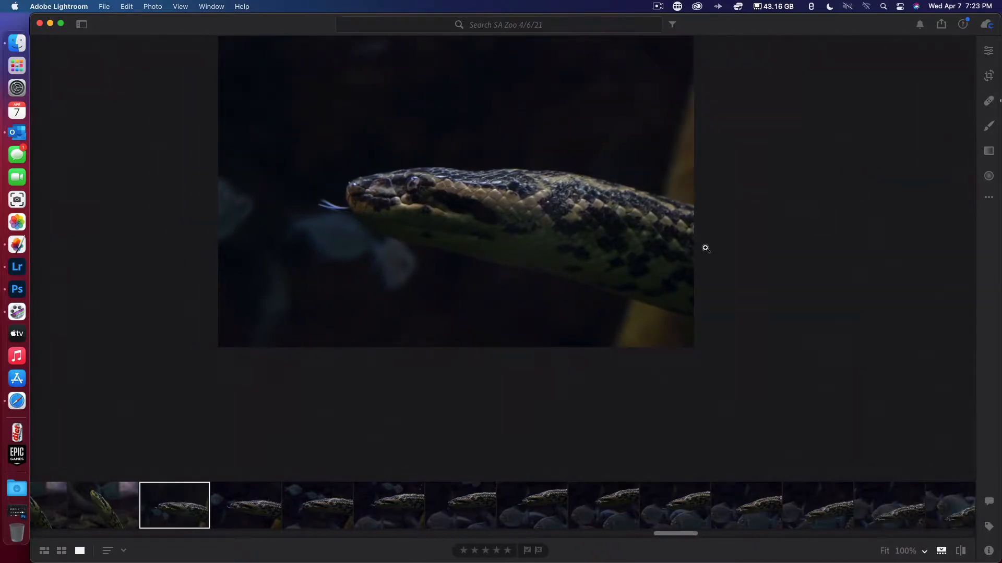
Step: Undo the spot removal on the snake's scales and reselect the first tongue-out side-profile photo
{"action": "left_click", "coordinate": [635, 215]}
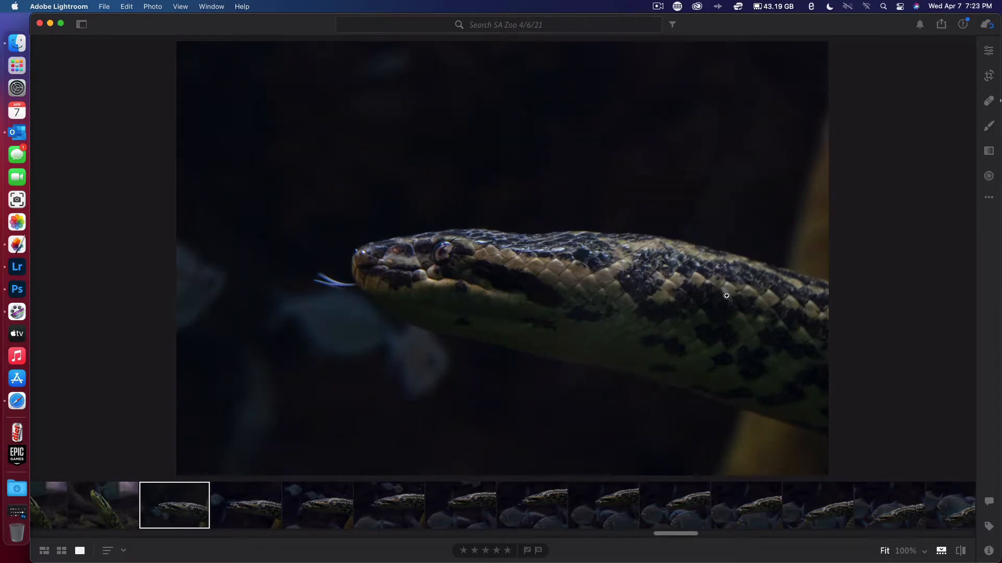
{"action": "key", "text": "super+z"}
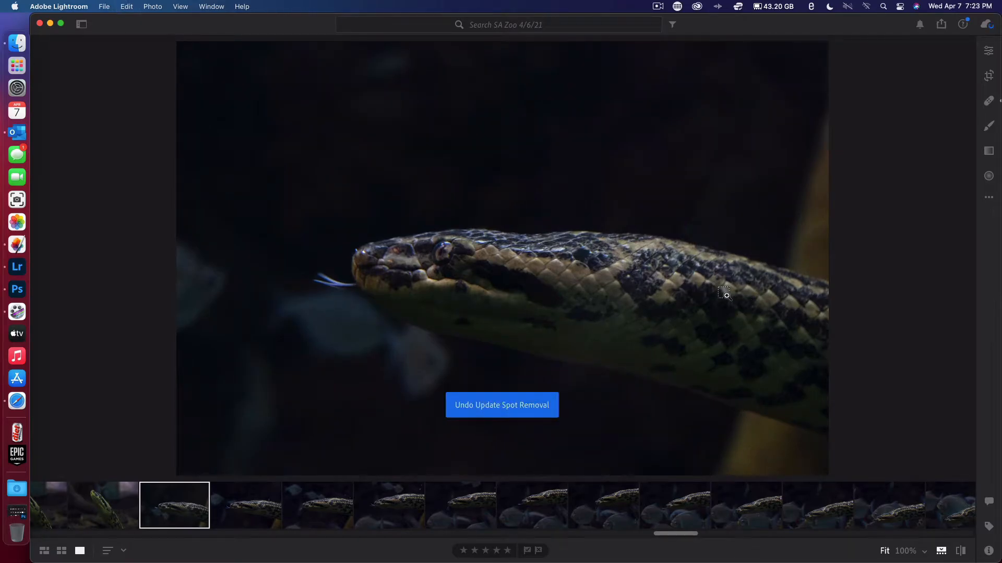
{"action": "key", "text": "super+z"}
{"action": "key", "text": "Left"}
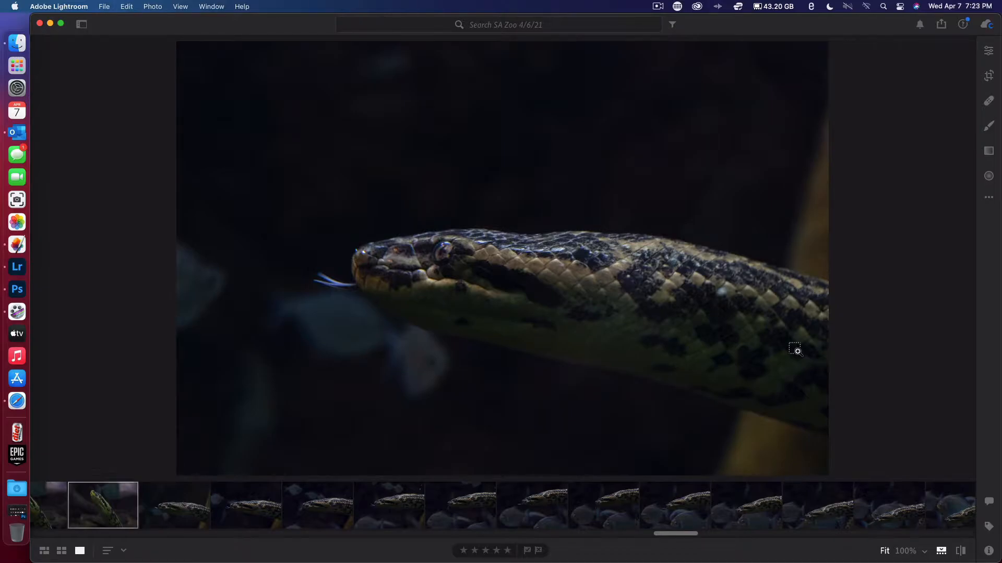
{"action": "left_click", "coordinate": [152, 526]}
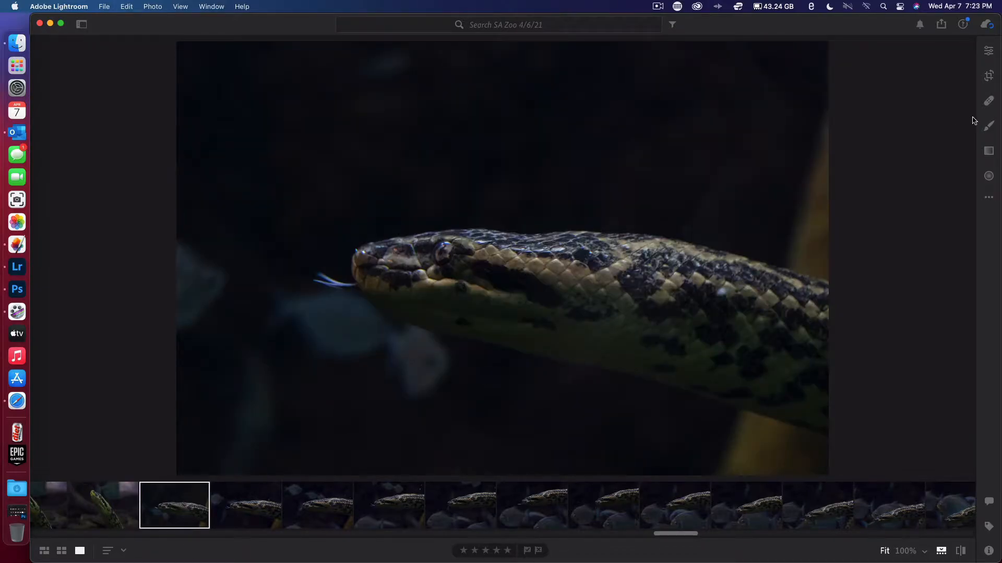
Step: Bring up the edit controls and set Exposure to +0.89, Temp to 4772 and Tint to +60
{"action": "left_click", "coordinate": [988, 50]}
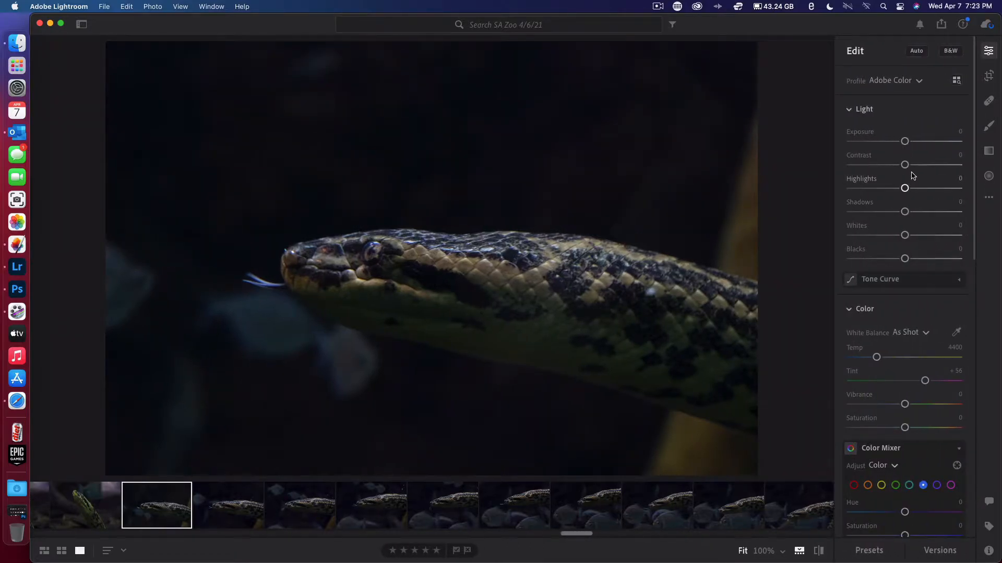
{"action": "left_click_drag", "start_coordinate": [906, 146], "coordinate": [916, 148]}
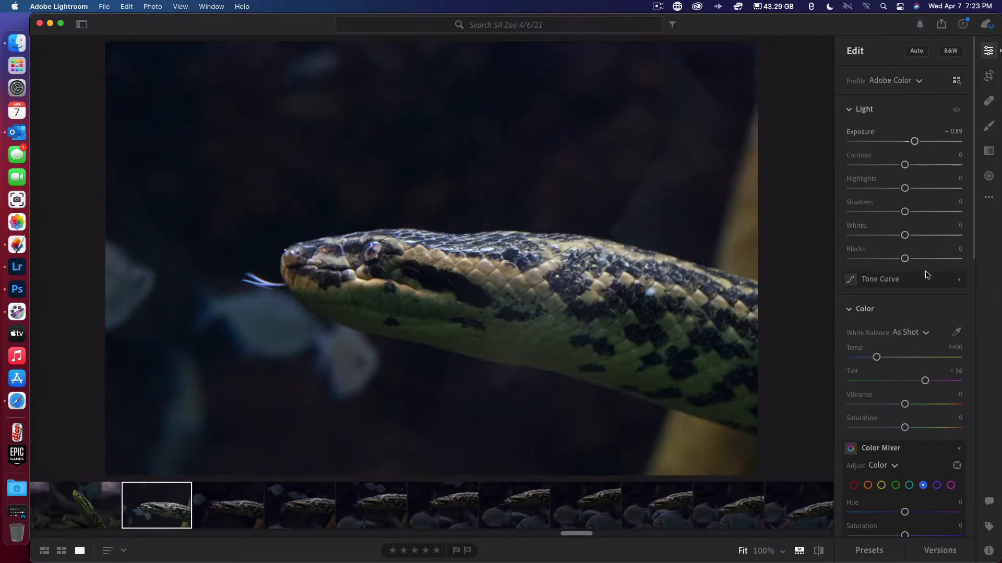
{"action": "scroll", "coordinate": [887, 334], "scroll_direction": "down", "scroll_amount": 3}
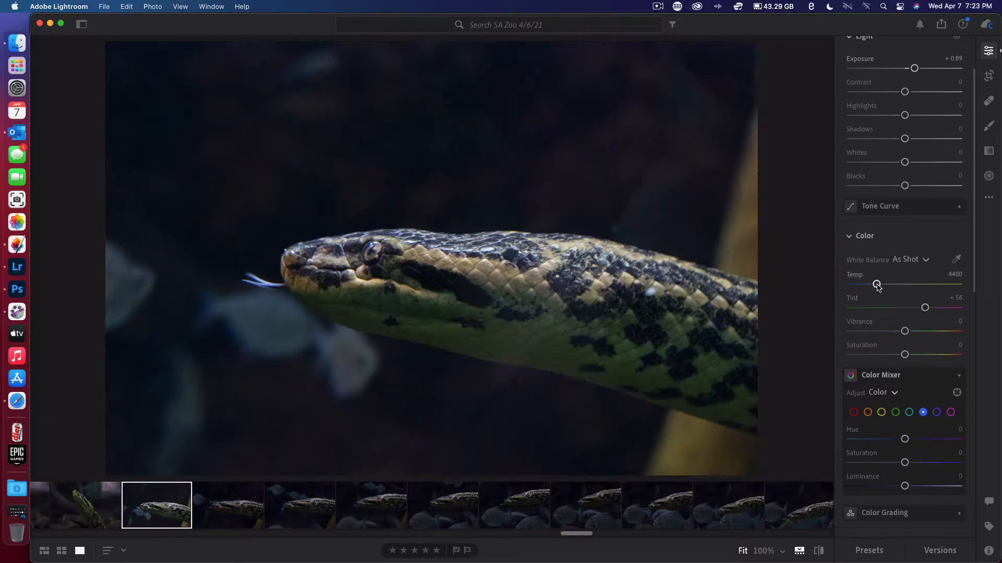
{"action": "left_click_drag", "start_coordinate": [877, 284], "coordinate": [880, 285]}
{"action": "mouse_move", "coordinate": [927, 311]}
{"action": "left_mouse_down"}
{"action": "mouse_move", "coordinate": [915, 313]}
{"action": "mouse_move", "coordinate": [928, 316]}
{"action": "left_mouse_up"}
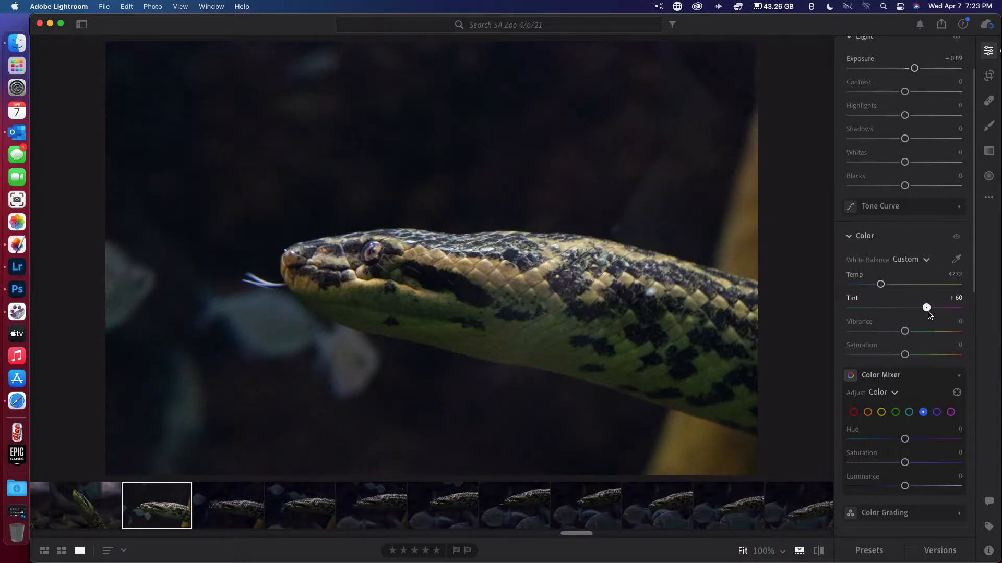
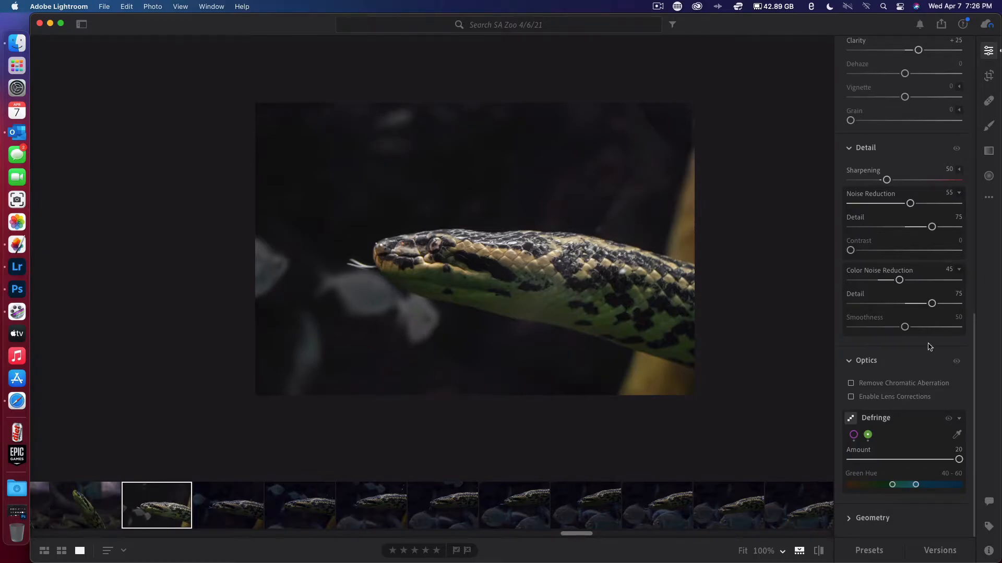
Step: Reduce the green saturation to -50 in the Color Mixer
{"action": "scroll", "coordinate": [922, 357], "scroll_direction": "up", "scroll_amount": 4}
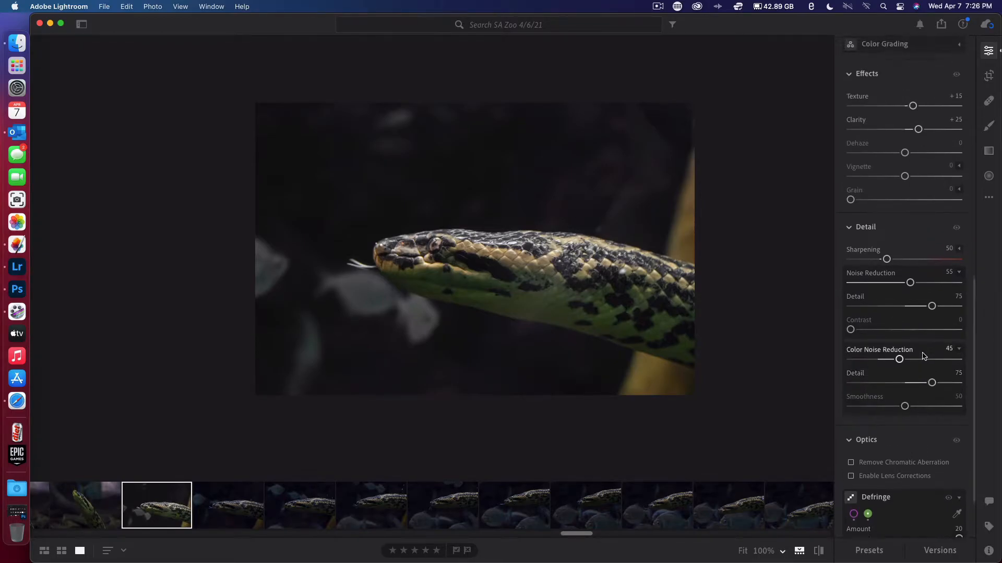
{"action": "scroll", "coordinate": [923, 356], "scroll_direction": "up", "scroll_amount": 14}
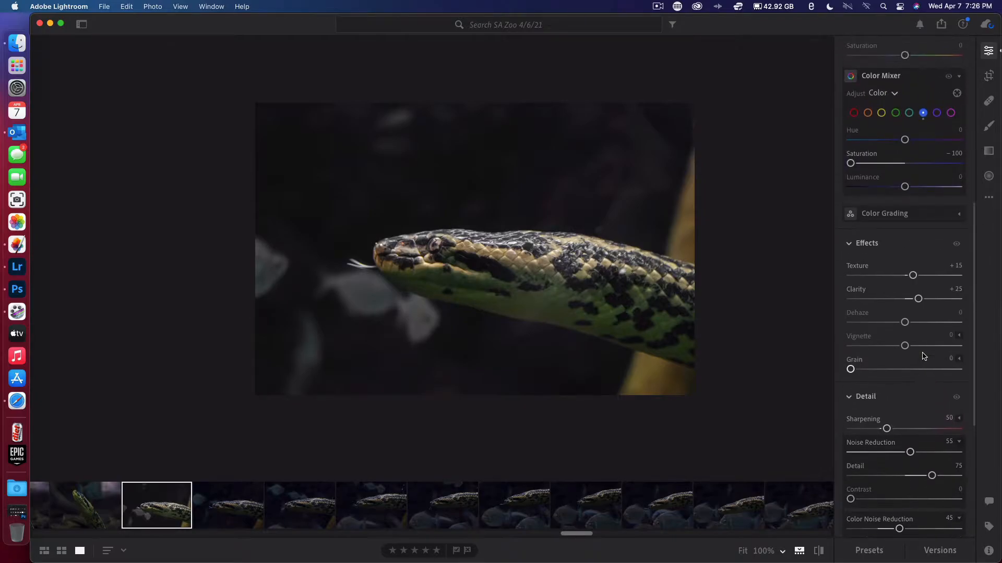
{"action": "scroll", "coordinate": [923, 356], "scroll_direction": "up", "scroll_amount": 11}
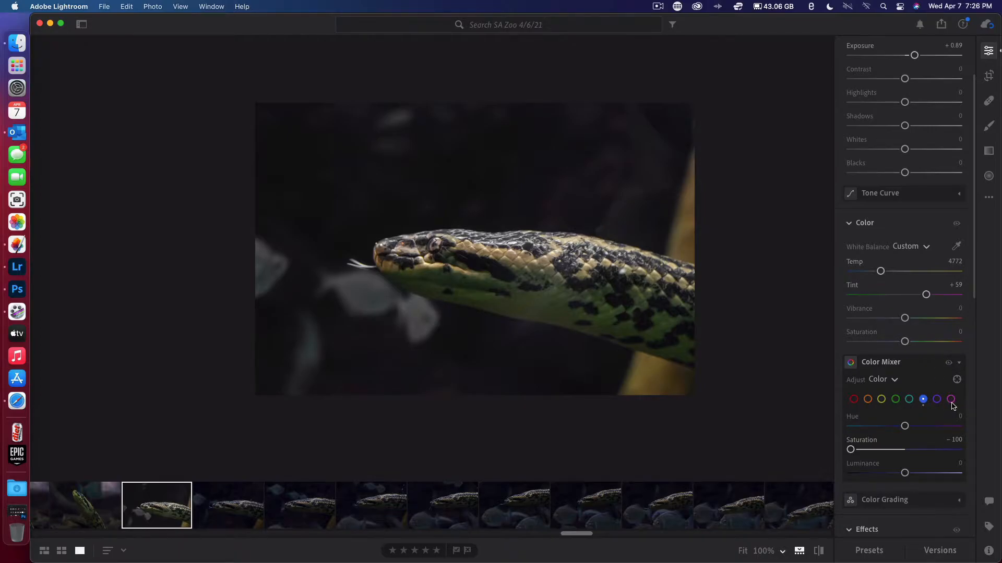
{"action": "left_click", "coordinate": [895, 399]}
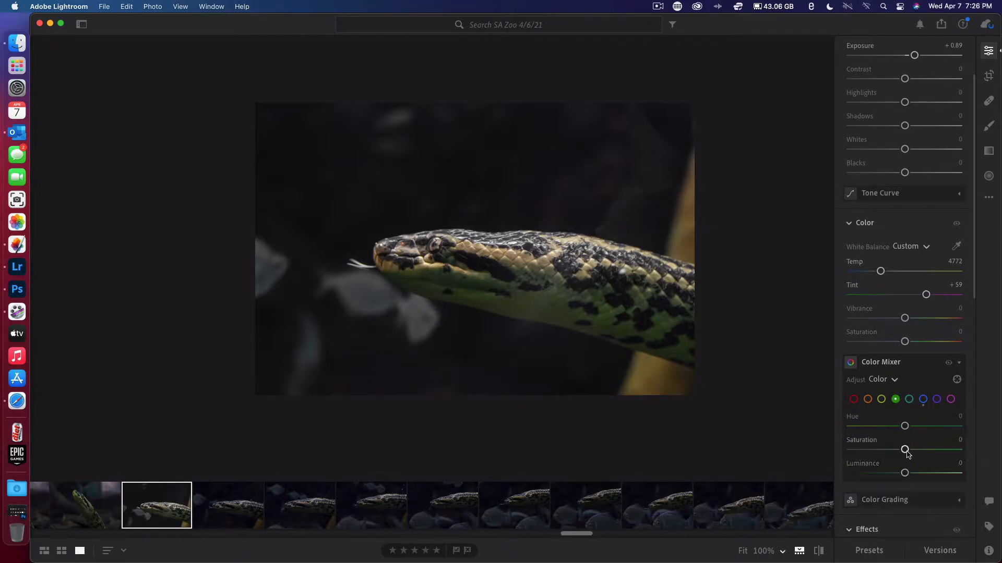
{"action": "left_click_drag", "start_coordinate": [906, 451], "coordinate": [856, 448]}
{"action": "left_click_drag", "start_coordinate": [856, 447], "coordinate": [865, 449]}
{"action": "left_click_drag", "start_coordinate": [865, 450], "coordinate": [877, 456]}
Step: Set Contrast to +27, Highlights to -64 and Whites to +35 for the snake photo
{"action": "scroll", "coordinate": [906, 319], "scroll_direction": "up", "scroll_amount": 3}
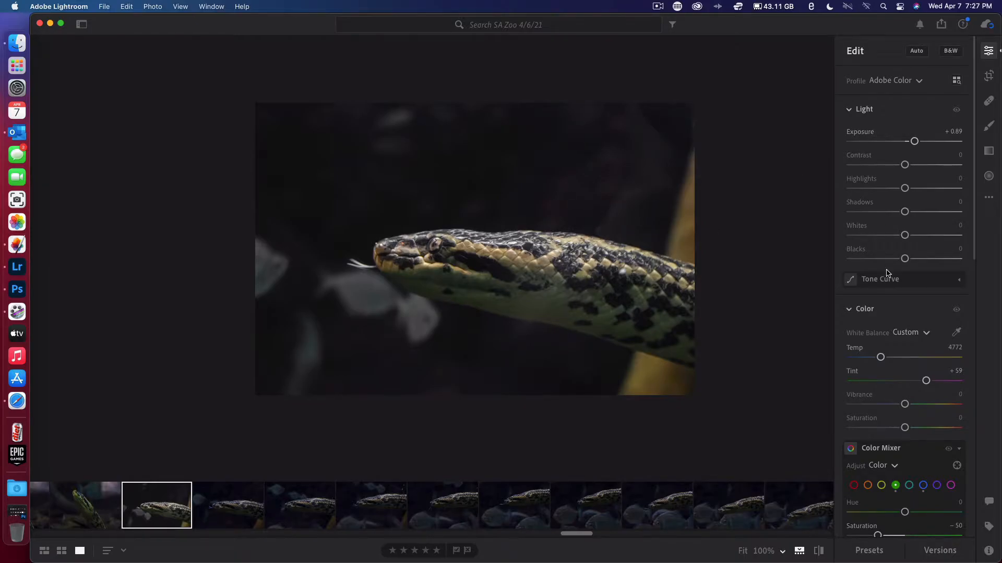
{"action": "left_click_drag", "start_coordinate": [905, 165], "coordinate": [870, 190]}
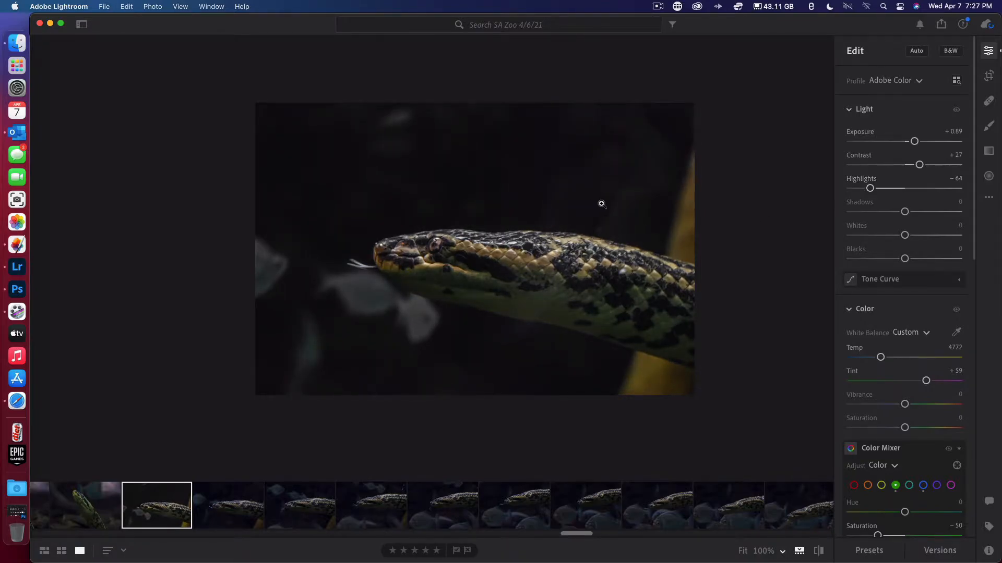
{"action": "left_click_drag", "start_coordinate": [905, 212], "coordinate": [925, 245]}
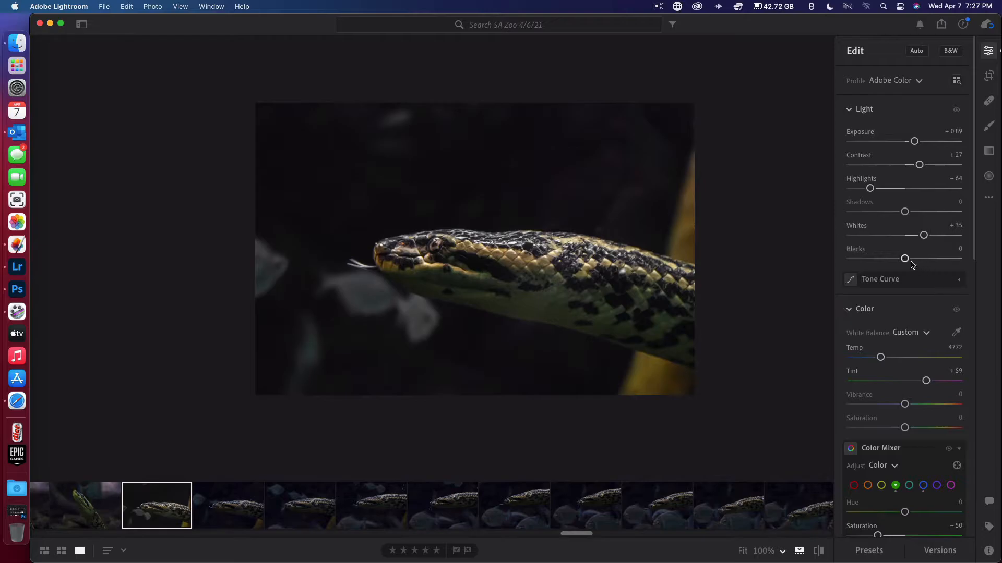
Step: Set Blacks to -25, collapse the Color section and look over the remaining edit settings
{"action": "left_click_drag", "start_coordinate": [907, 262], "coordinate": [874, 263]}
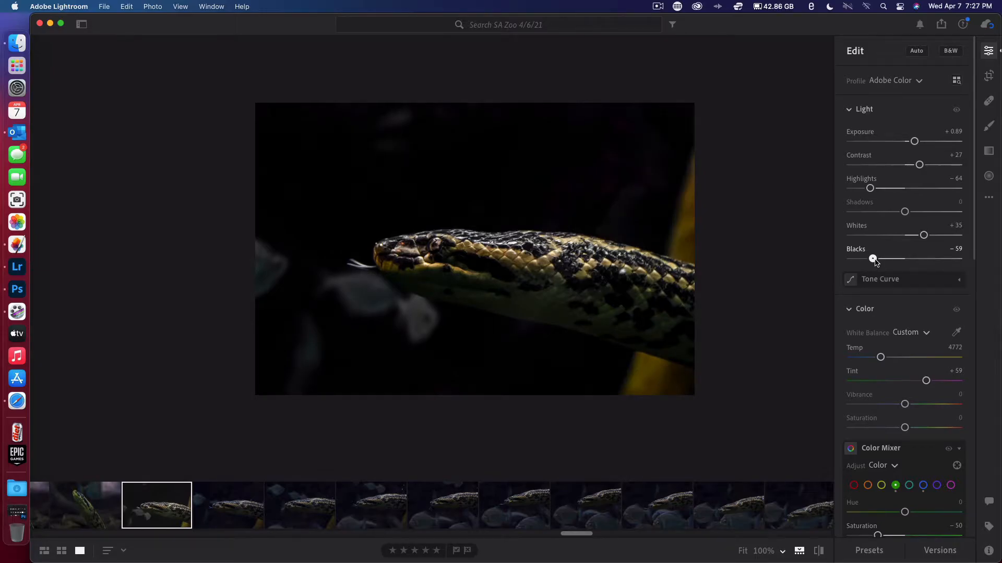
{"action": "left_click_drag", "start_coordinate": [875, 262], "coordinate": [888, 268]}
{"action": "left_click", "coordinate": [956, 249]}
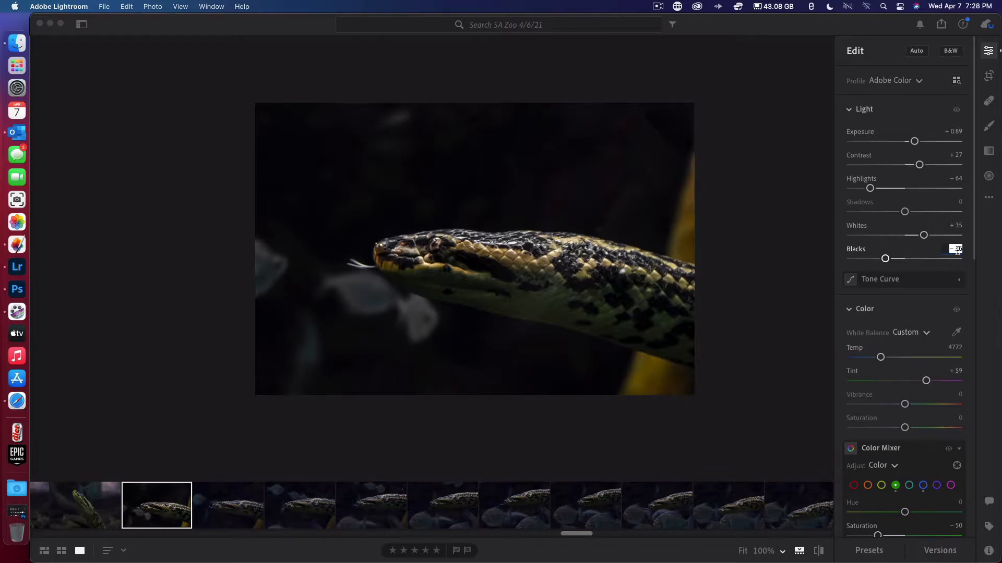
{"action": "type", "text": "-25"}
{"action": "key", "text": "Return"}
{"action": "left_click", "coordinate": [917, 301]}
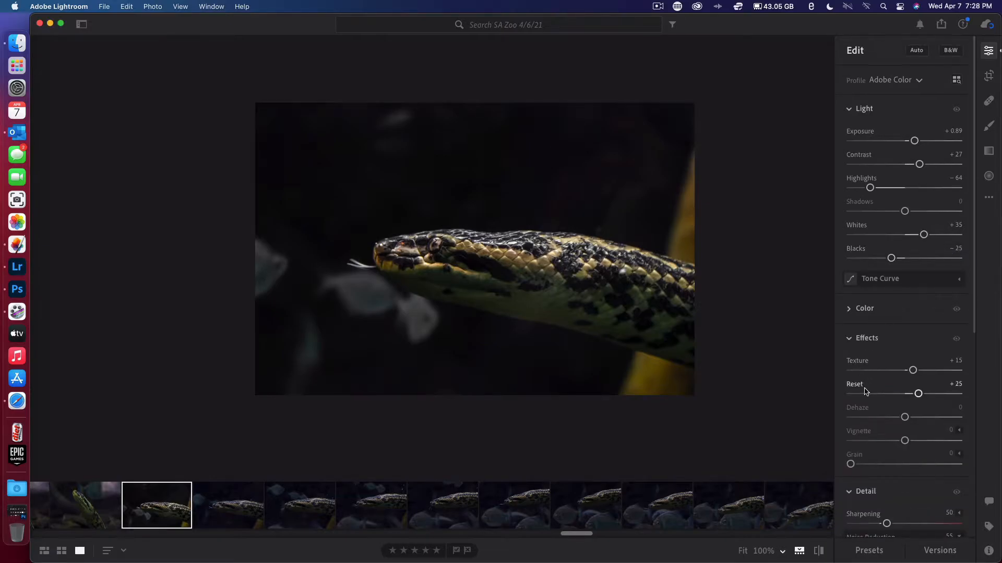
{"action": "scroll", "coordinate": [887, 344], "scroll_direction": "down", "scroll_amount": 10}
{"action": "scroll", "coordinate": [864, 390], "scroll_direction": "up", "scroll_amount": 10}
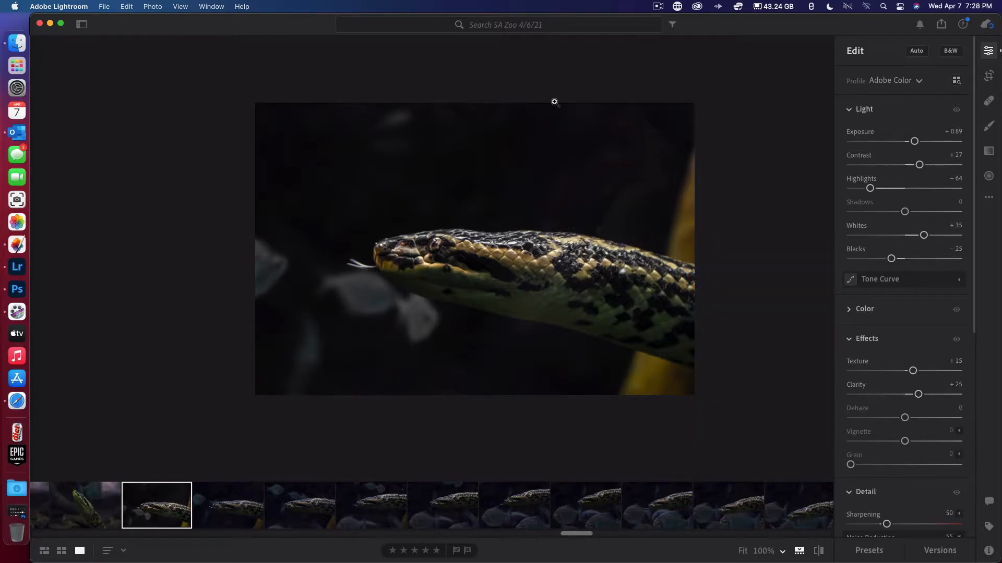
Step: Export the photo as Original + Settings to the Desktop folder
{"action": "left_click", "coordinate": [940, 25]}
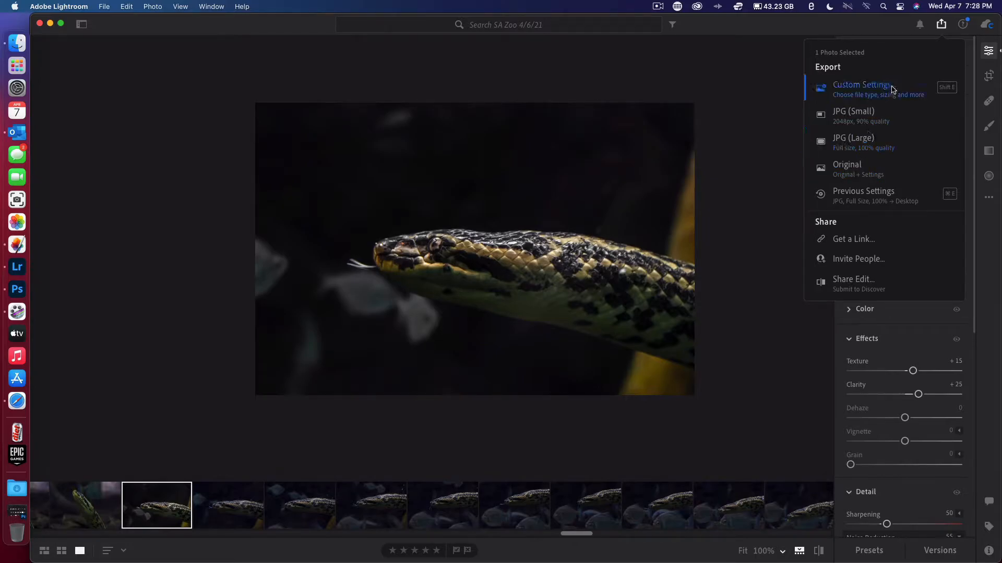
{"action": "left_click", "coordinate": [856, 167]}
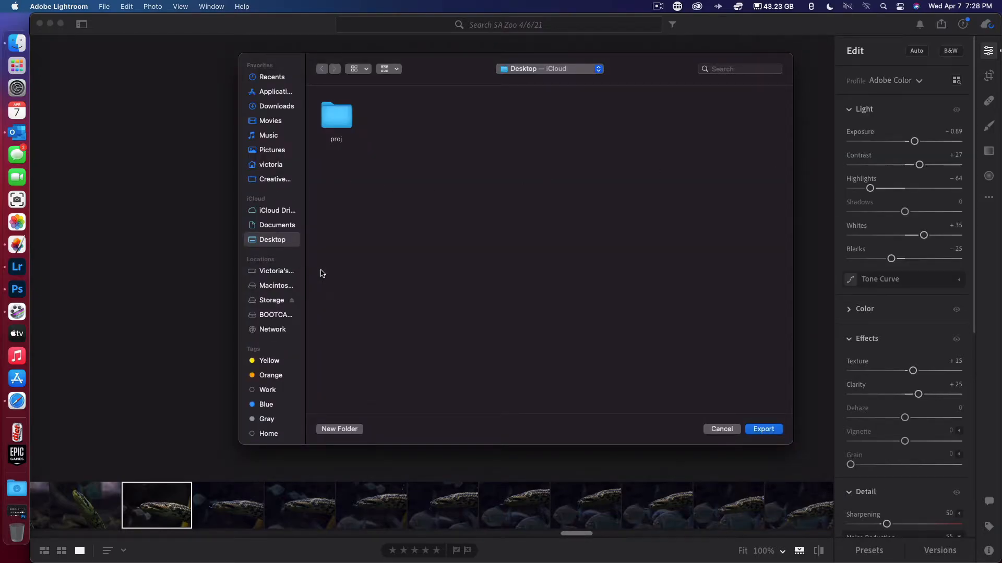
{"action": "left_click", "coordinate": [782, 430]}
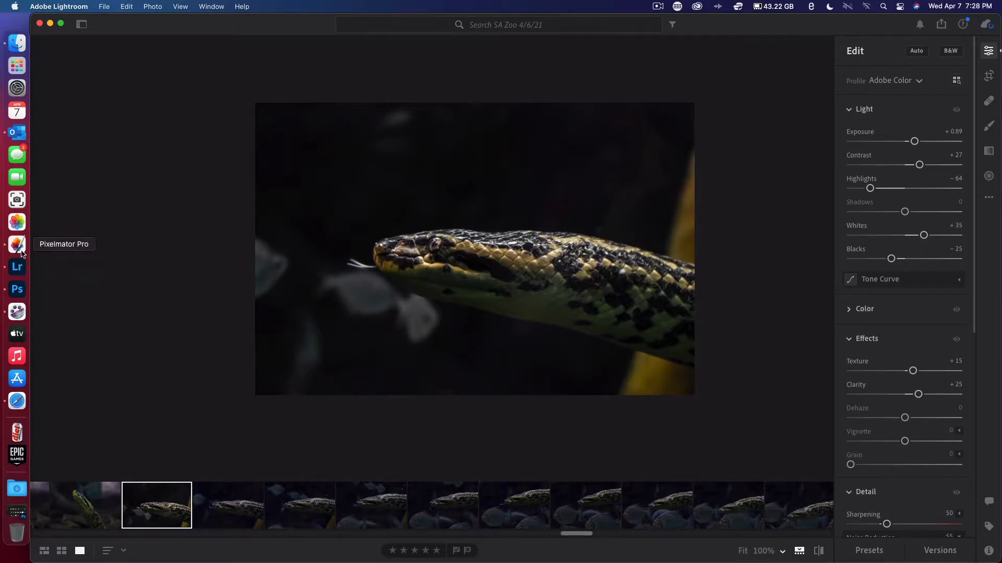
Step: Minimize Lightroom, inspect the exported IMG_4716.CR3 from the desktop in Preview and close it
{"action": "left_click", "coordinate": [51, 25]}
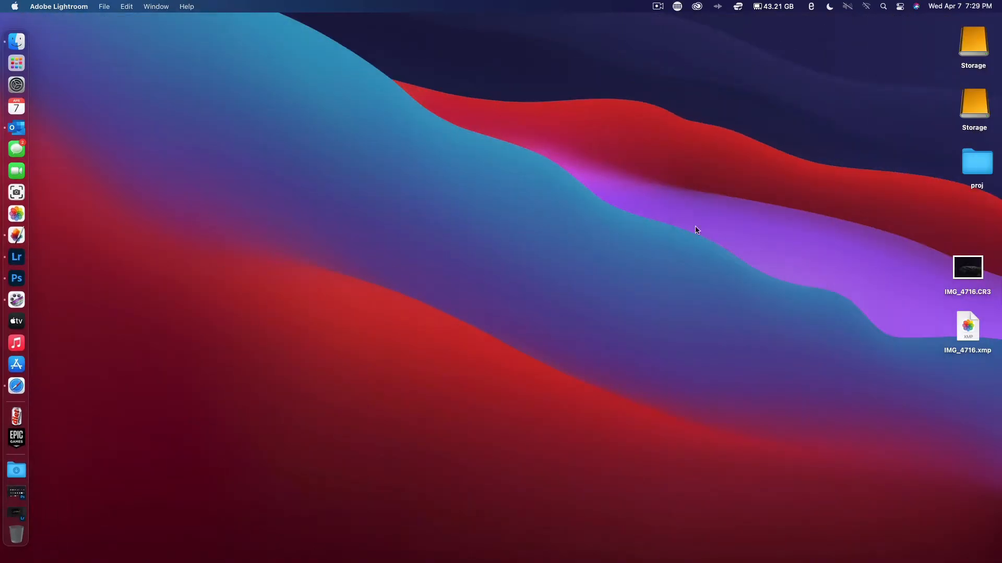
{"action": "double_click", "coordinate": [967, 271]}
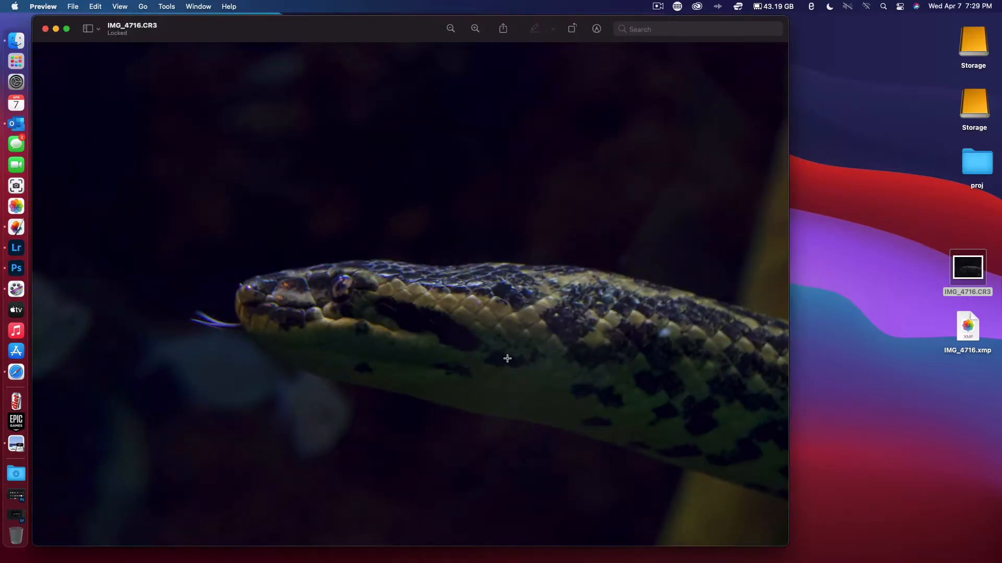
{"action": "left_click", "coordinate": [45, 28]}
Step: Move IMG_4716.CR3 from the desktop to the Trash and empty the Trash
{"action": "left_click_drag", "start_coordinate": [968, 267], "coordinate": [16, 543]}
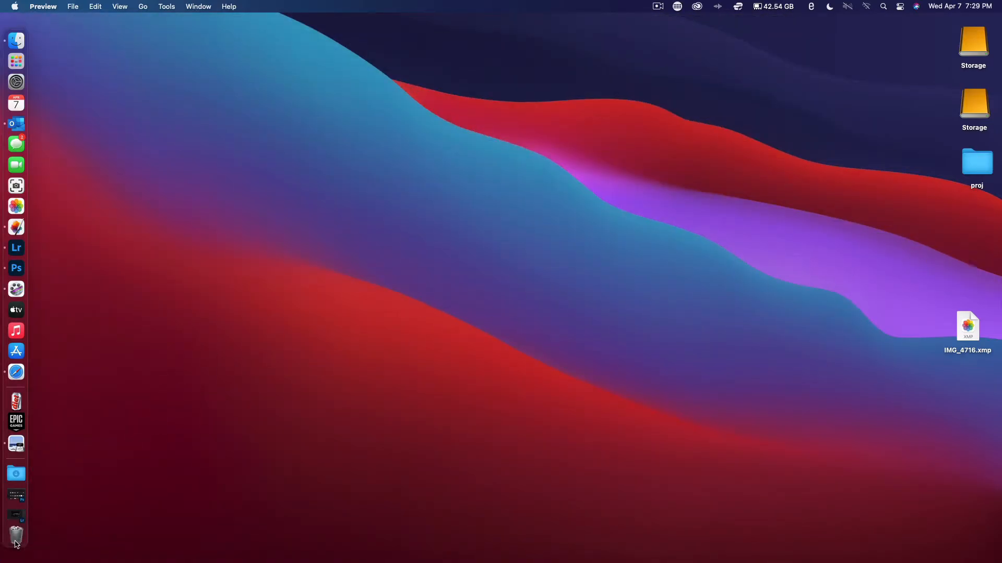
{"action": "right_click", "coordinate": [16, 544]}
{"action": "left_click", "coordinate": [66, 549]}
{"action": "key", "text": "Return"}
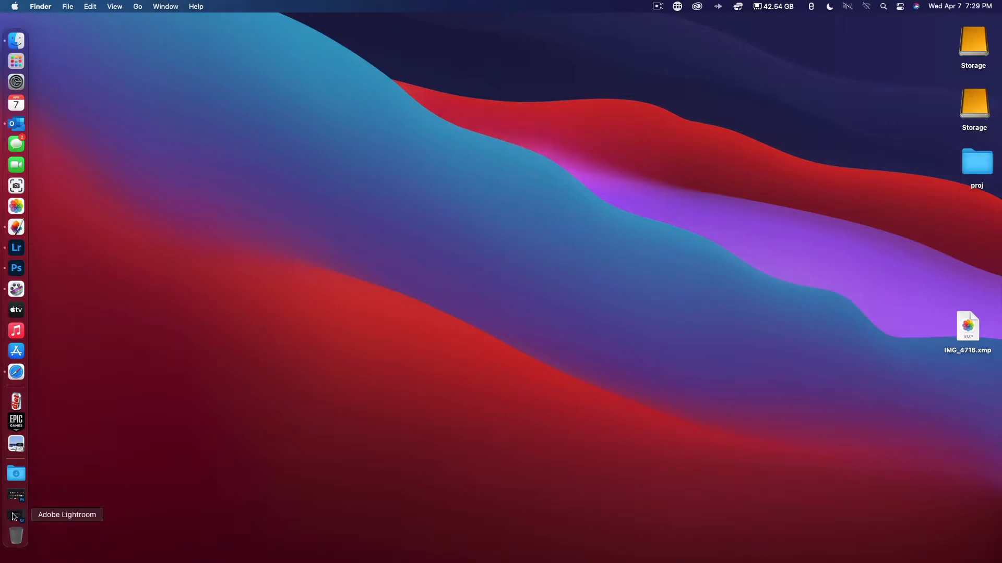
Step: Switch back to Lightroom and open the custom export settings for the edited snake photo
{"action": "left_click", "coordinate": [14, 517]}
{"action": "left_click", "coordinate": [107, 6]}
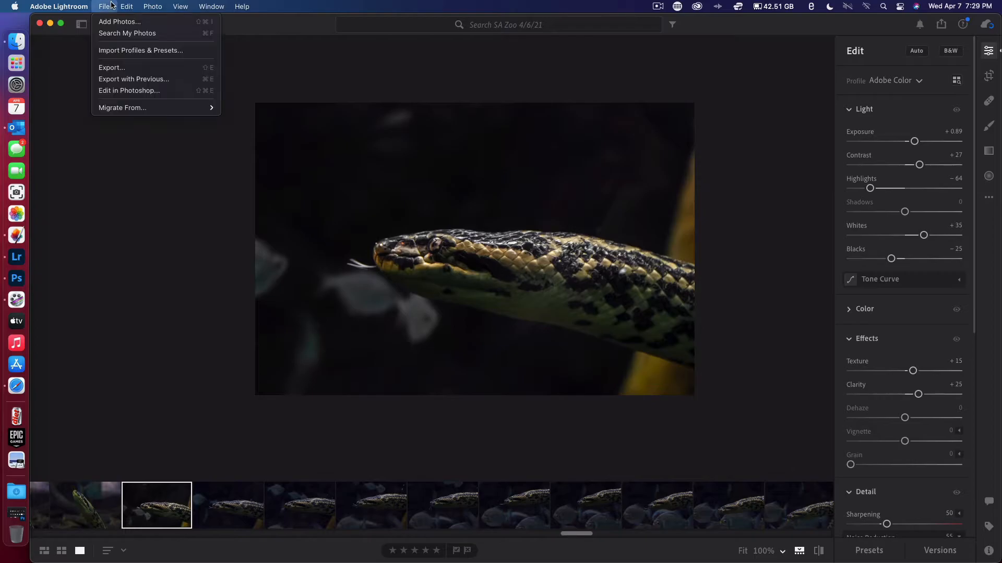
{"action": "left_click", "coordinate": [112, 67]}
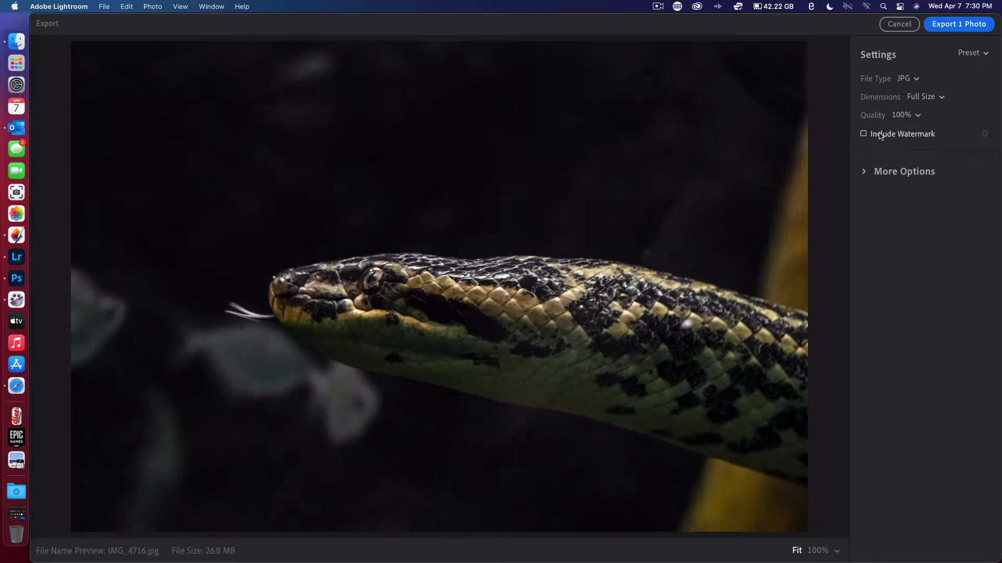
Step: Examine the available file types and dimension choices for the export, keeping JPG and Full Size
{"action": "left_click", "coordinate": [916, 79]}
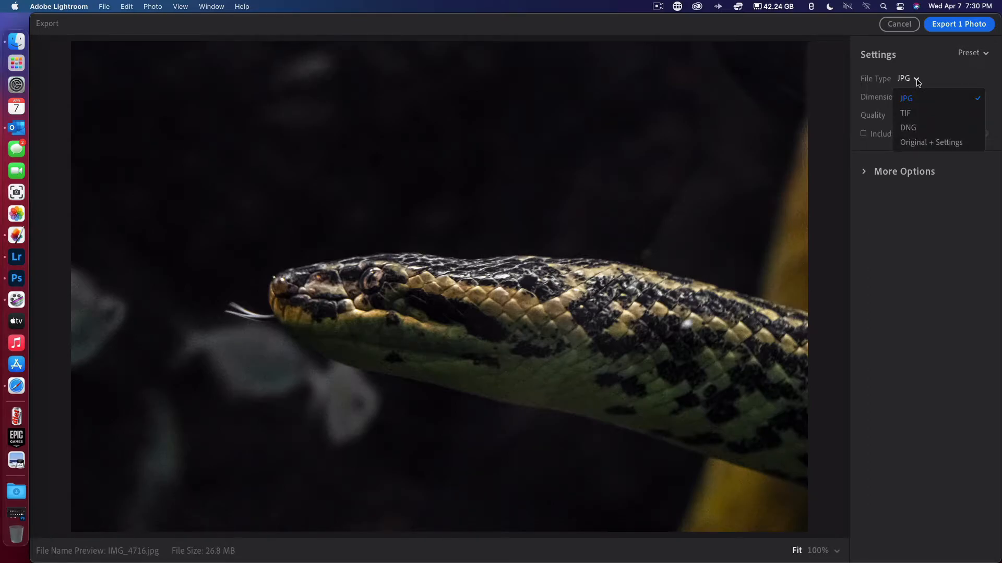
{"action": "left_click", "coordinate": [924, 62]}
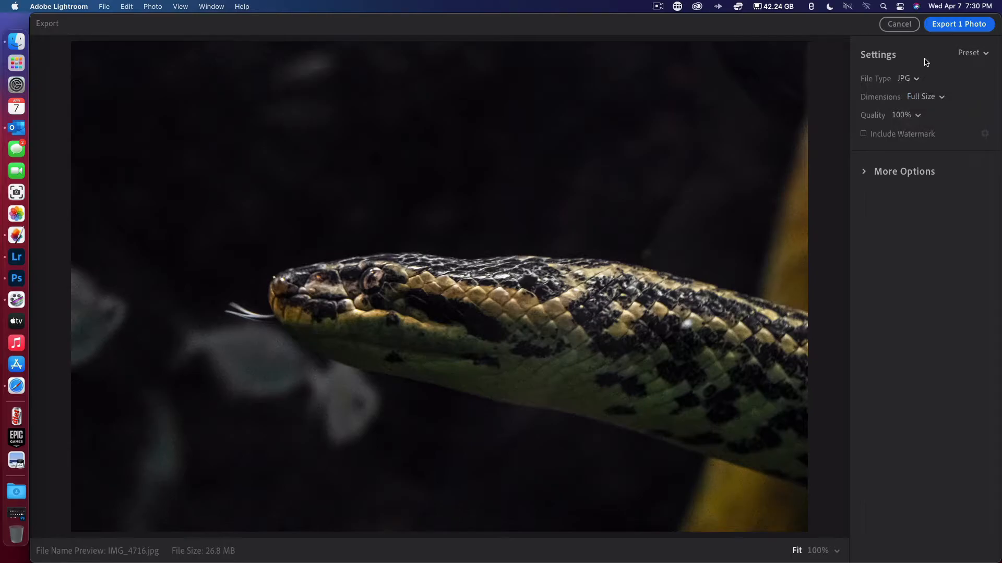
{"action": "left_click", "coordinate": [934, 98]}
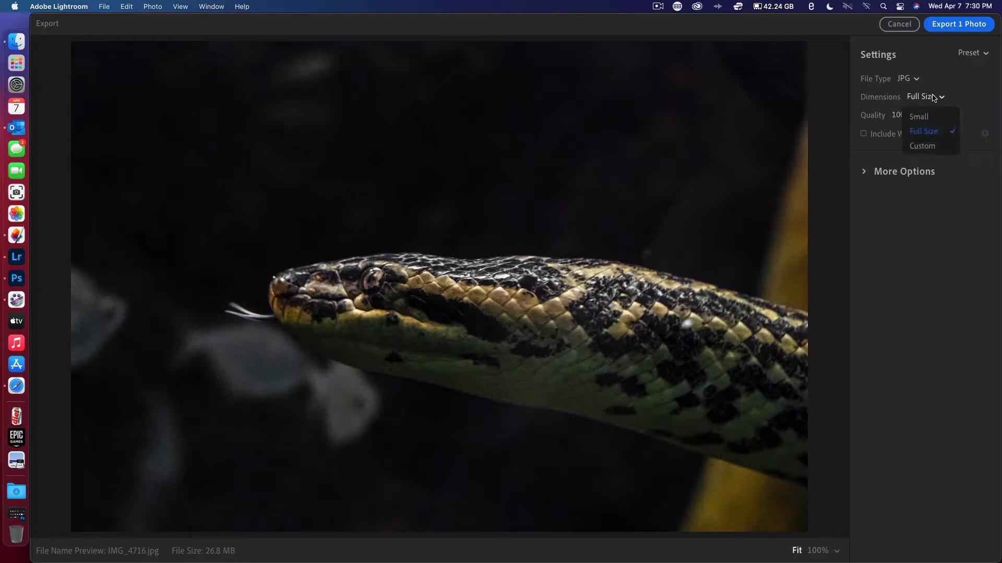
{"action": "left_click", "coordinate": [950, 90]}
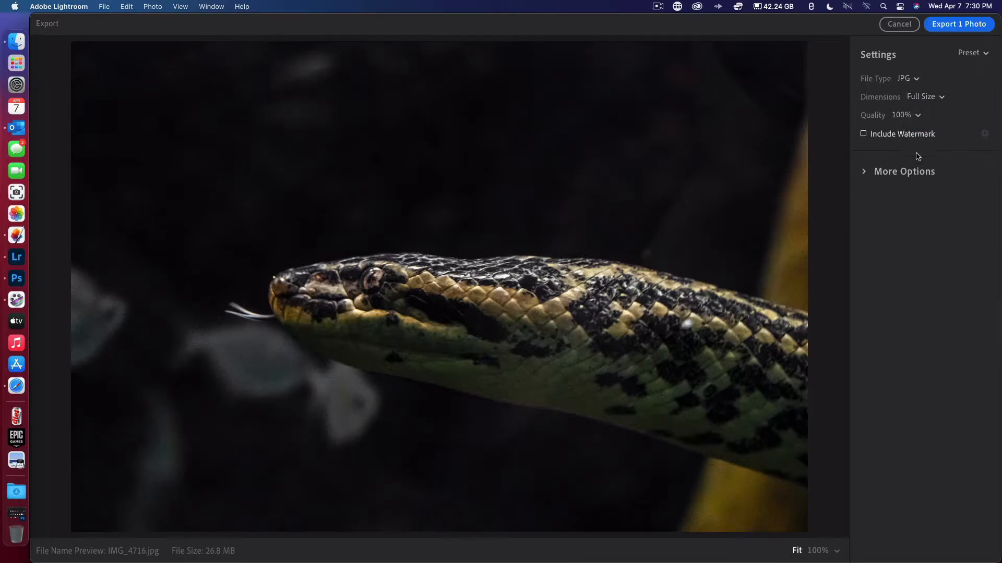
Step: Expand the additional export options, try Copyright Only and return the metadata choice to All Metadata
{"action": "left_click", "coordinate": [886, 172]}
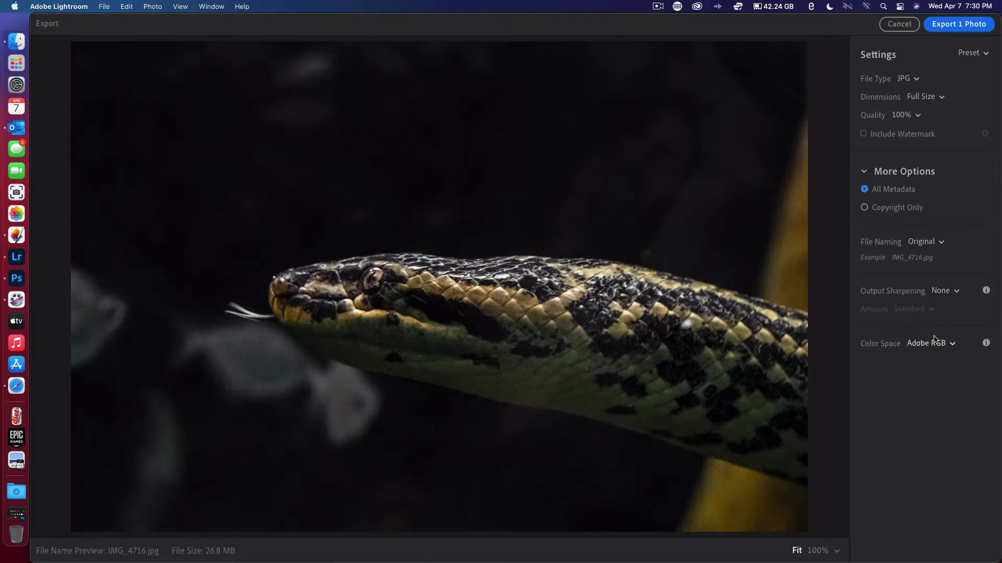
{"action": "left_click", "coordinate": [865, 207]}
{"action": "left_click", "coordinate": [864, 189]}
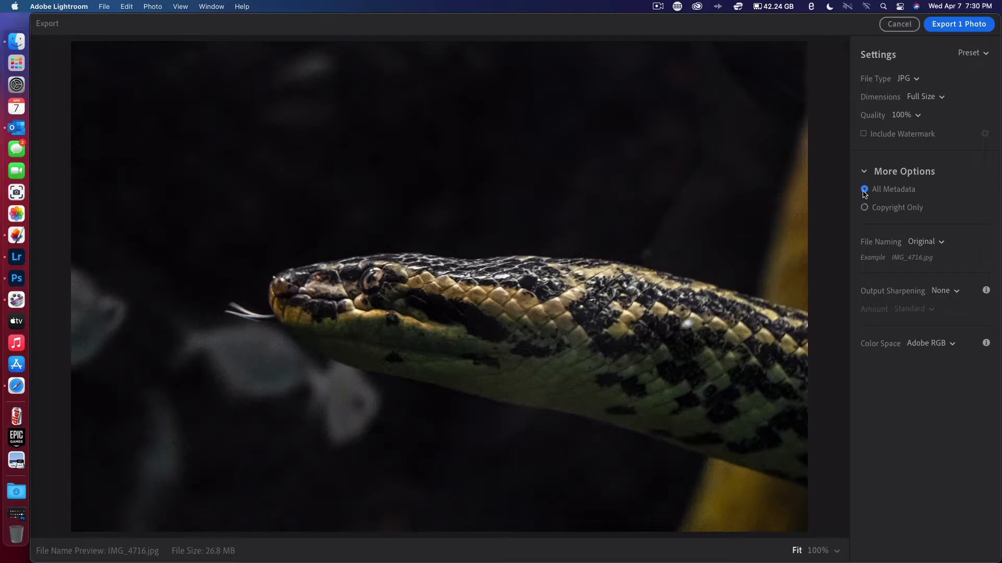
Step: Switch the export's file naming to Custom Name
{"action": "left_click", "coordinate": [943, 248]}
{"action": "left_click", "coordinate": [943, 248]}
{"action": "left_click", "coordinate": [942, 248]}
{"action": "left_click", "coordinate": [928, 275]}
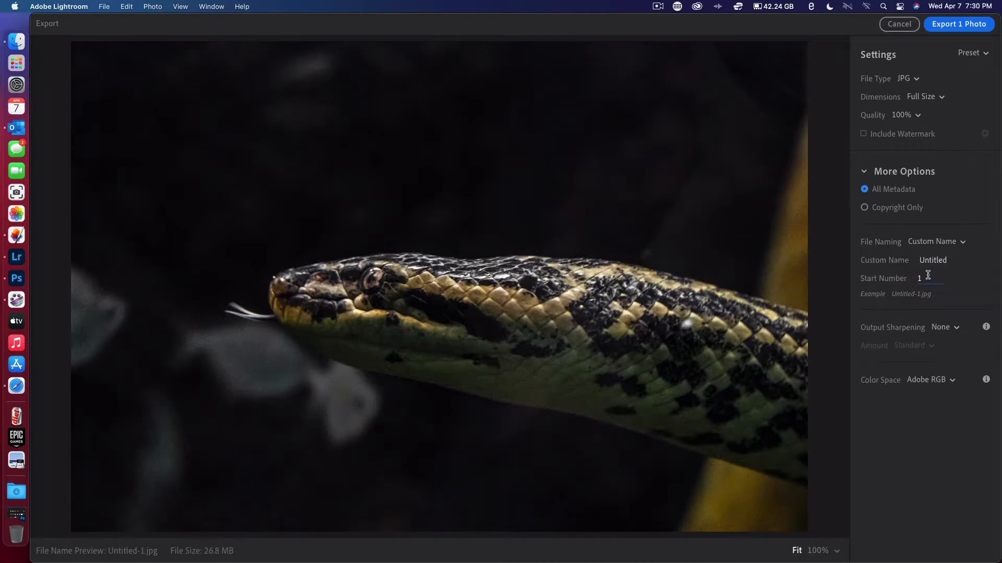
{"action": "double_click", "coordinate": [928, 275]}
{"action": "type", "text": "NAconda"}
{"action": "left_click", "coordinate": [919, 279]}
{"action": "left_click", "coordinate": [923, 278]}
{"action": "key", "text": "BackSpace"}
{"action": "type", "text": "An"}
{"action": "type", "text": "acond"}
{"action": "type", "text": "a"}
{"action": "key", "text": "Return"}
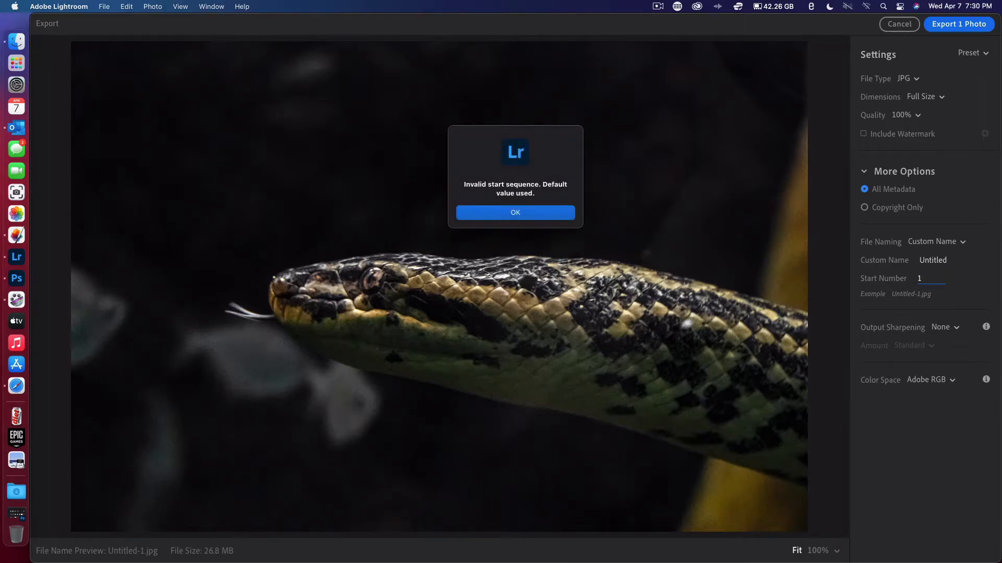
{"action": "key", "text": "Return"}
{"action": "type", "text": "Anaconda"}
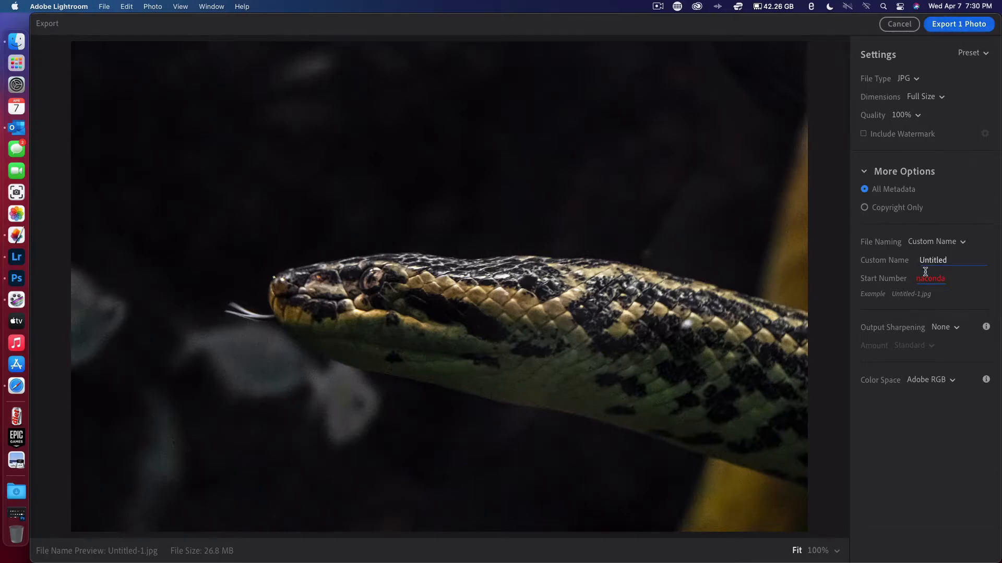
{"action": "left_click", "coordinate": [941, 328]}
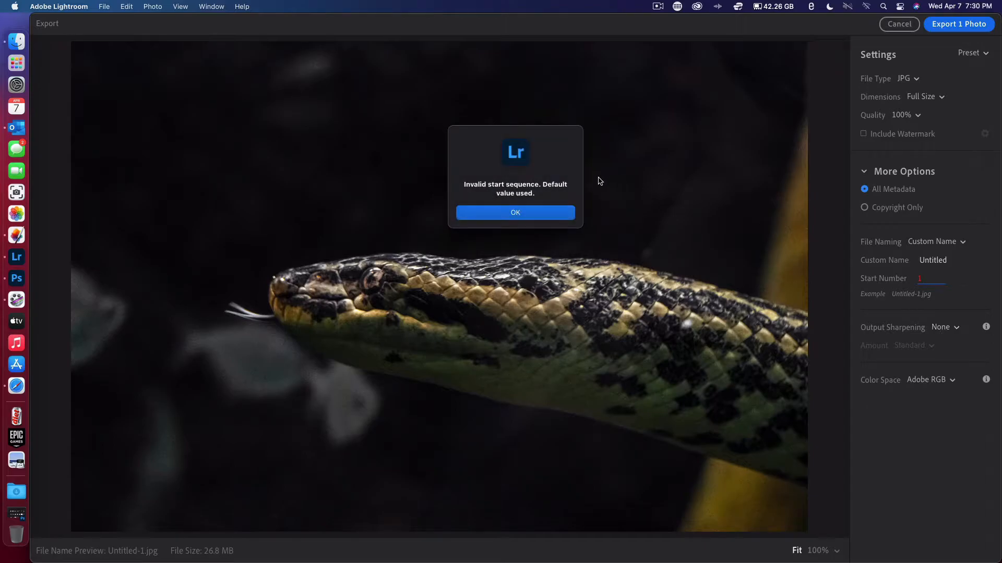
{"action": "left_click", "coordinate": [537, 213]}
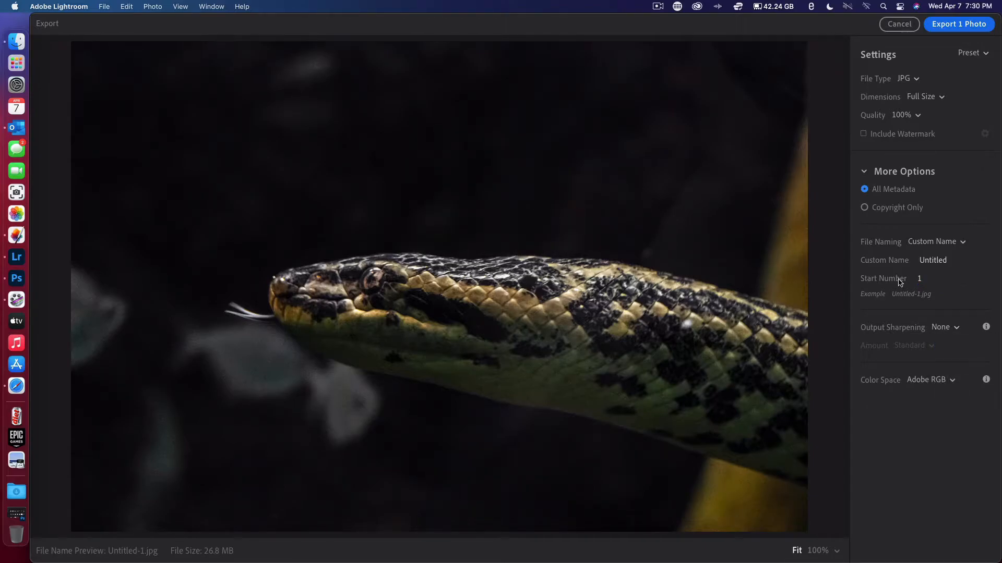
Step: Set the custom file name to Anaconda and the output sharpening to Screen with a High amount
{"action": "double_click", "coordinate": [929, 261]}
{"action": "type", "text": "Anaconda"}
{"action": "left_click", "coordinate": [939, 334]}
{"action": "left_click", "coordinate": [941, 333]}
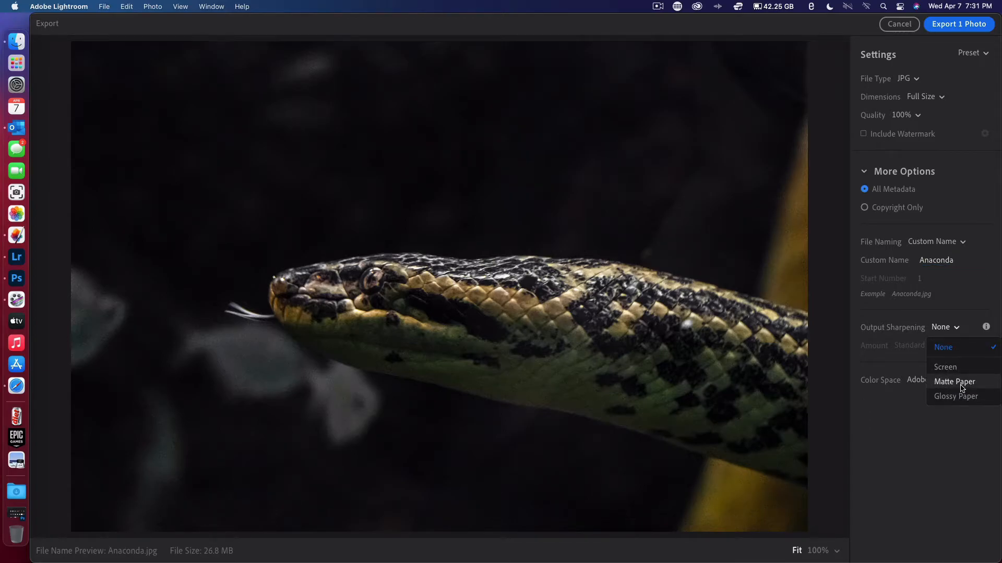
{"action": "left_click", "coordinate": [945, 367]}
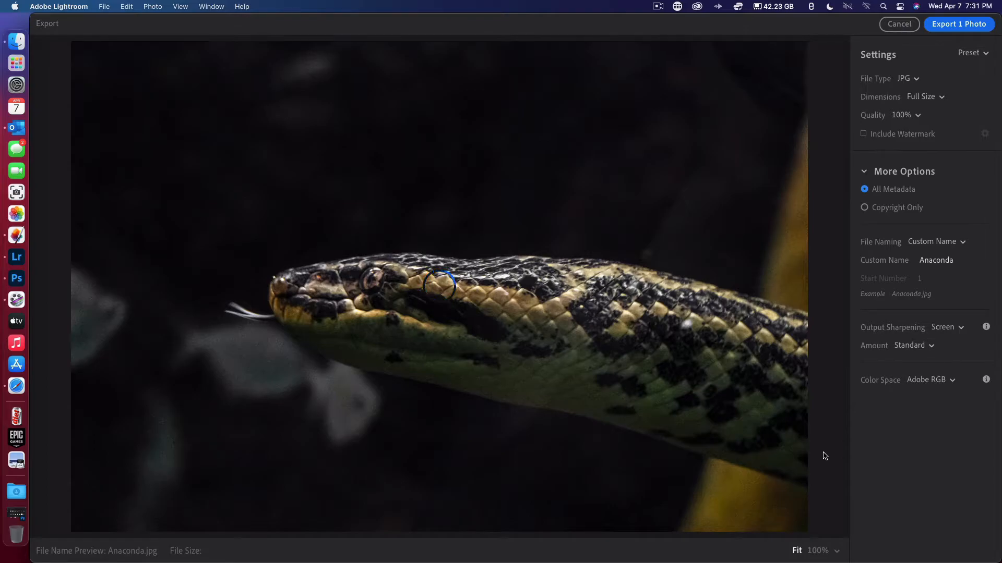
{"action": "left_click", "coordinate": [926, 345]}
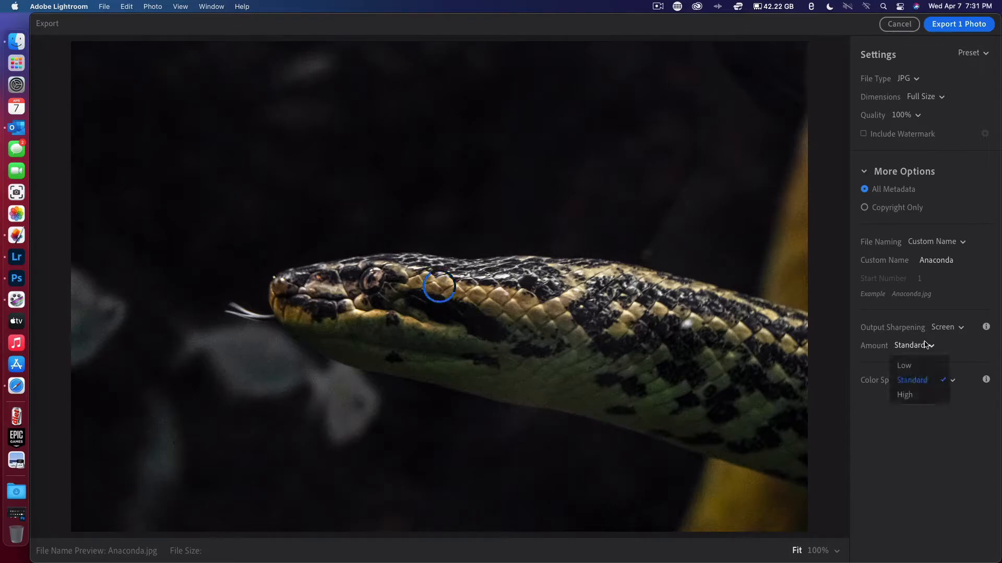
{"action": "left_click", "coordinate": [917, 395]}
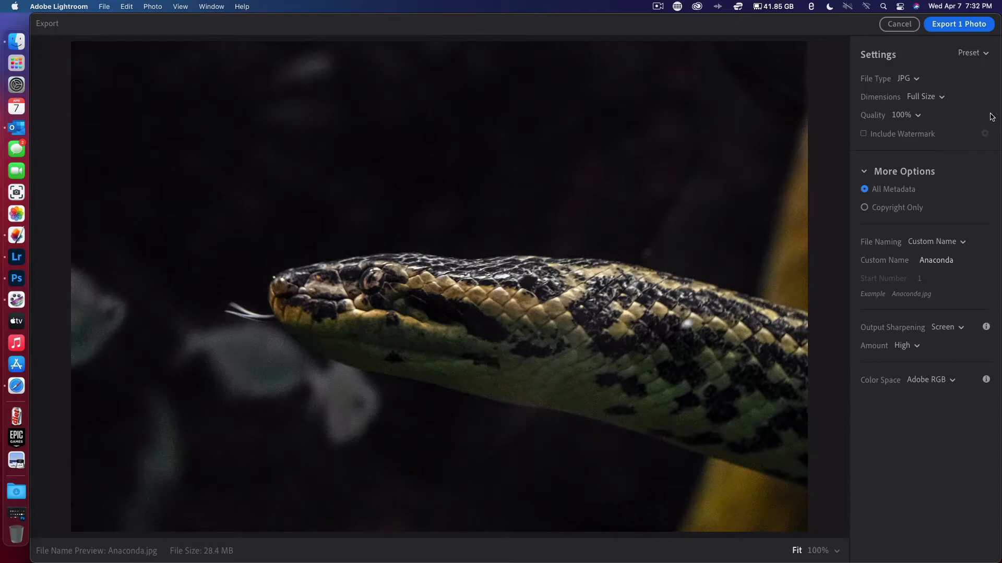
Step: Export the snake photo to the Desktop and close the Lightroom window
{"action": "left_click", "coordinate": [973, 32]}
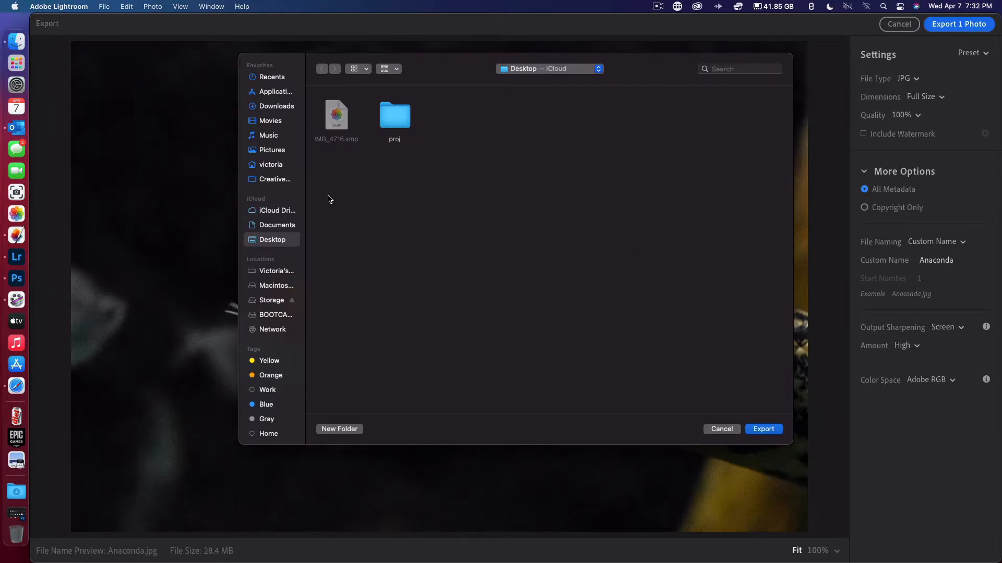
{"action": "left_click", "coordinate": [756, 432]}
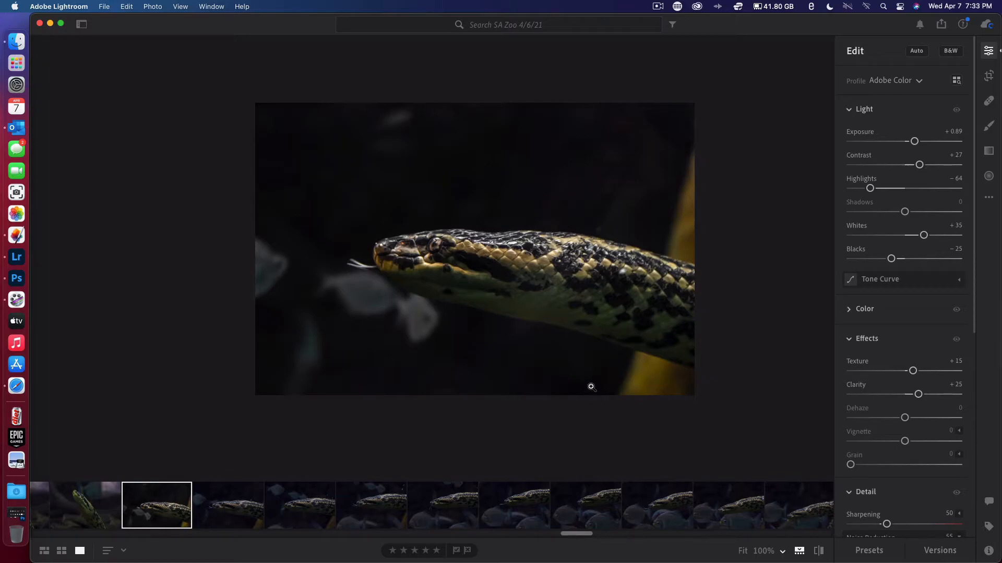
{"action": "left_click", "coordinate": [40, 24]}
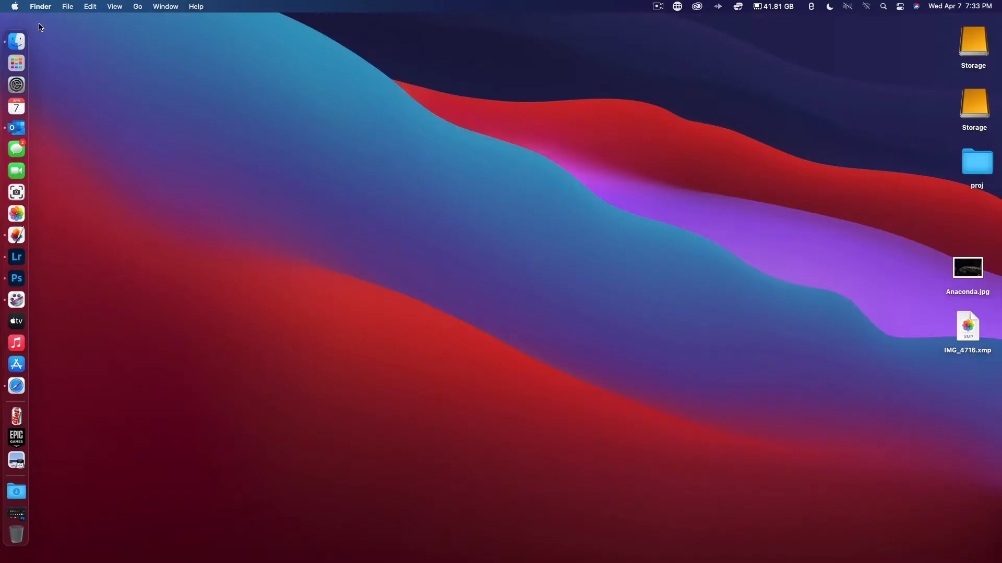
Step: Open the exported Anaconda.jpg from the desktop to inspect it, close it and quit Preview
{"action": "double_click", "coordinate": [968, 268]}
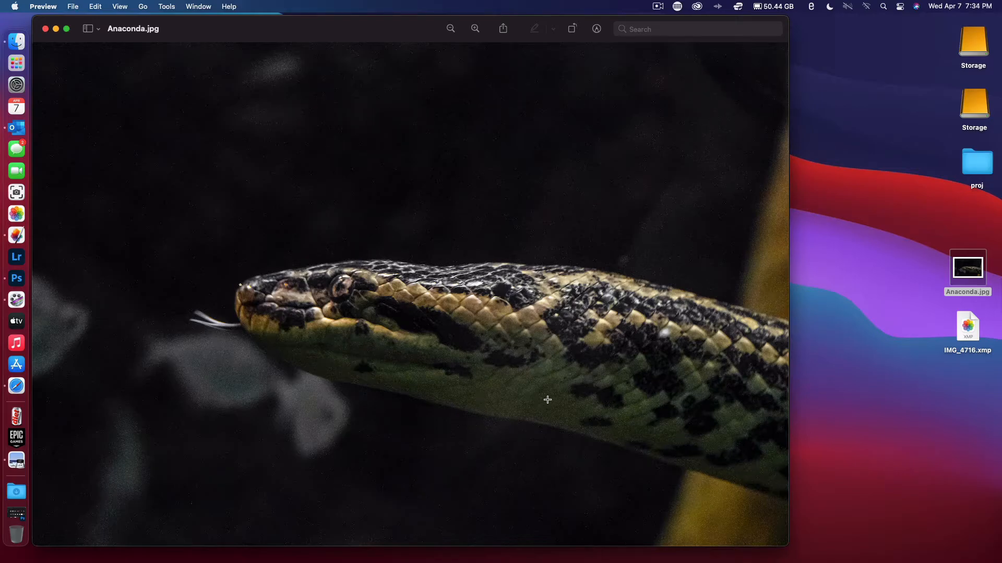
{"action": "left_click", "coordinate": [45, 29]}
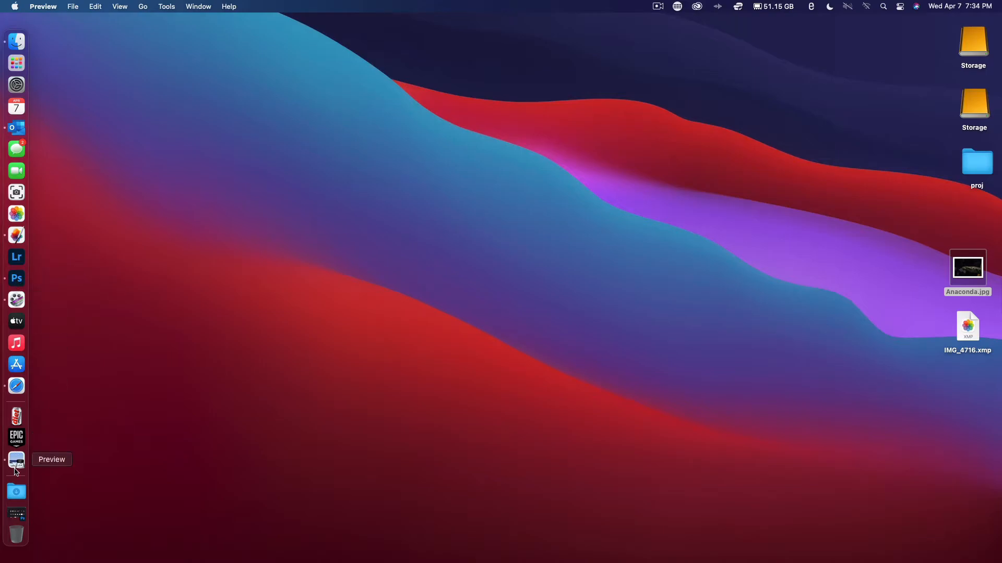
{"action": "right_click", "coordinate": [15, 470]}
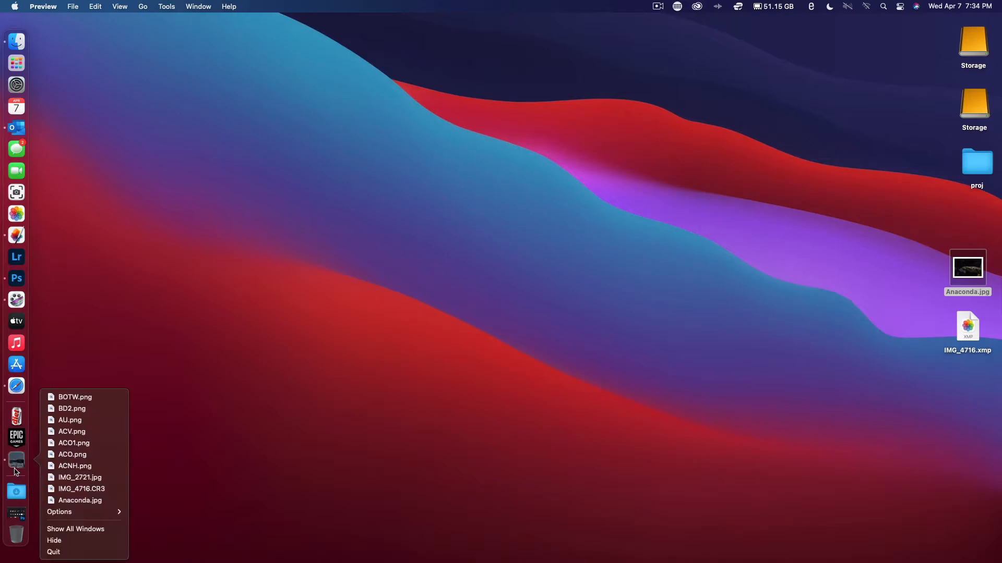
{"action": "left_click", "coordinate": [53, 552]}
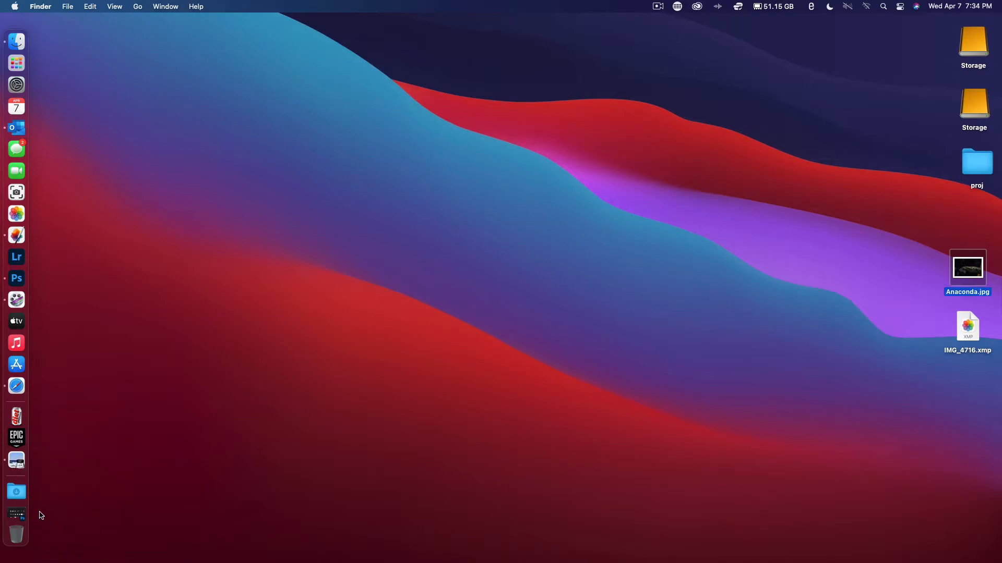
Step: Switch to Pixelmator Pro and open Anaconda.jpg from the Desktop
{"action": "left_click", "coordinate": [17, 235]}
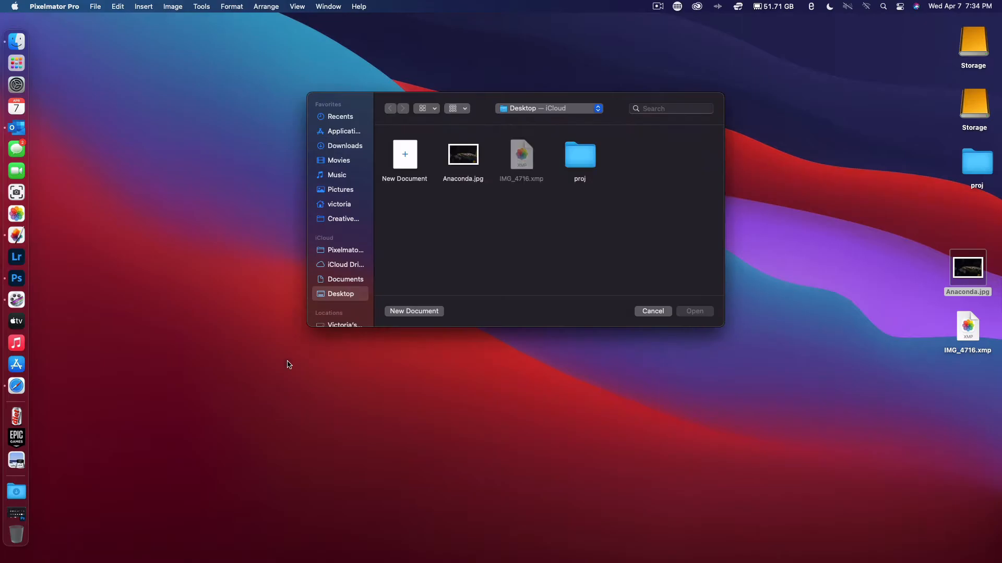
{"action": "left_click", "coordinate": [453, 157]}
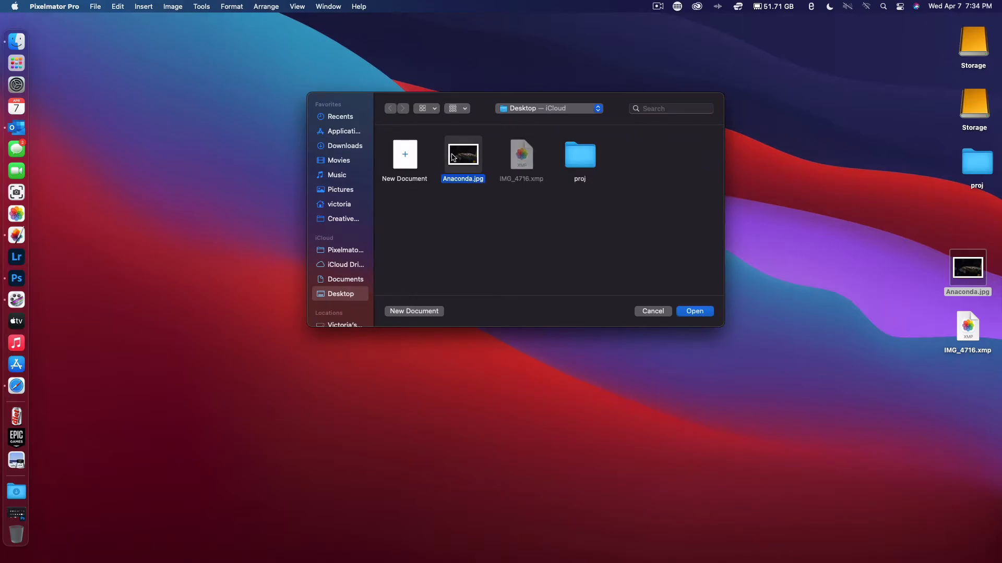
{"action": "left_click", "coordinate": [694, 313]}
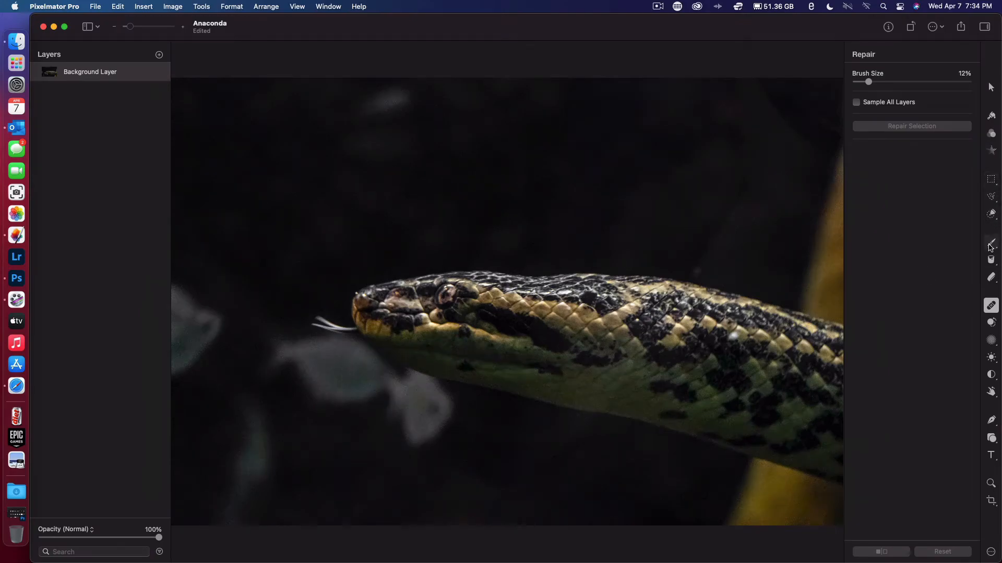
Step: Retouch the small specks in the dark background just above the snake's back with the Repair tool
{"action": "scroll", "coordinate": [694, 301], "scroll_direction": "up", "scroll_amount": 10}
{"action": "mouse_move", "coordinate": [696, 301]}
{"action": "left_mouse_down"}
{"action": "mouse_move", "coordinate": [661, 300]}
{"action": "mouse_move", "coordinate": [643, 337]}
{"action": "mouse_move", "coordinate": [678, 343]}
{"action": "mouse_move", "coordinate": [689, 298]}
{"action": "mouse_move", "coordinate": [645, 331]}
{"action": "mouse_move", "coordinate": [684, 310]}
{"action": "left_mouse_up"}
{"action": "scroll", "coordinate": [684, 310], "scroll_direction": "up", "scroll_amount": 5}
{"action": "mouse_move", "coordinate": [718, 238]}
{"action": "left_mouse_down"}
{"action": "mouse_move", "coordinate": [714, 224]}
{"action": "mouse_move", "coordinate": [721, 261]}
{"action": "mouse_move", "coordinate": [706, 224]}
{"action": "mouse_move", "coordinate": [736, 261]}
{"action": "mouse_move", "coordinate": [715, 240]}
{"action": "left_mouse_up"}
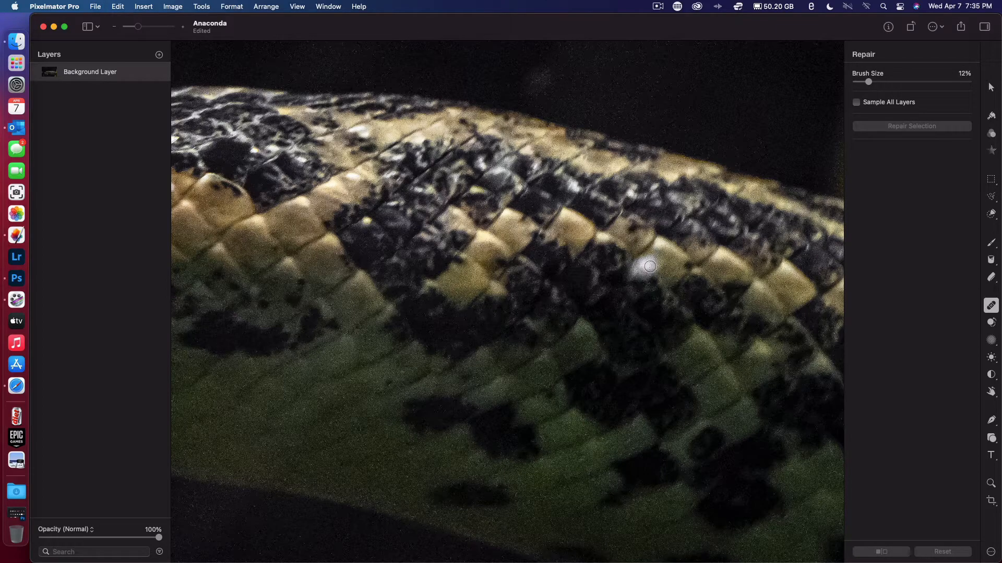
Step: Try to repair the white glare spot on the snake's scales, and undo these repairs
{"action": "mouse_move", "coordinate": [649, 270]}
{"action": "left_mouse_down"}
{"action": "mouse_move", "coordinate": [637, 266]}
{"action": "mouse_move", "coordinate": [654, 263]}
{"action": "mouse_move", "coordinate": [642, 269]}
{"action": "left_mouse_up"}
{"action": "key", "text": "super+z"}
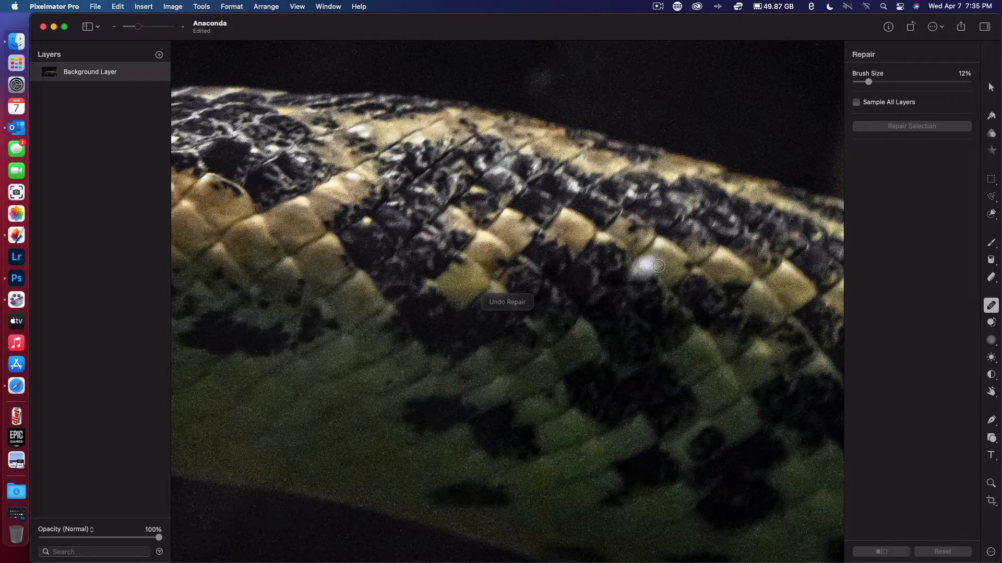
{"action": "mouse_move", "coordinate": [648, 279]}
{"action": "left_mouse_down"}
{"action": "mouse_move", "coordinate": [635, 273]}
{"action": "mouse_move", "coordinate": [644, 265]}
{"action": "left_mouse_up"}
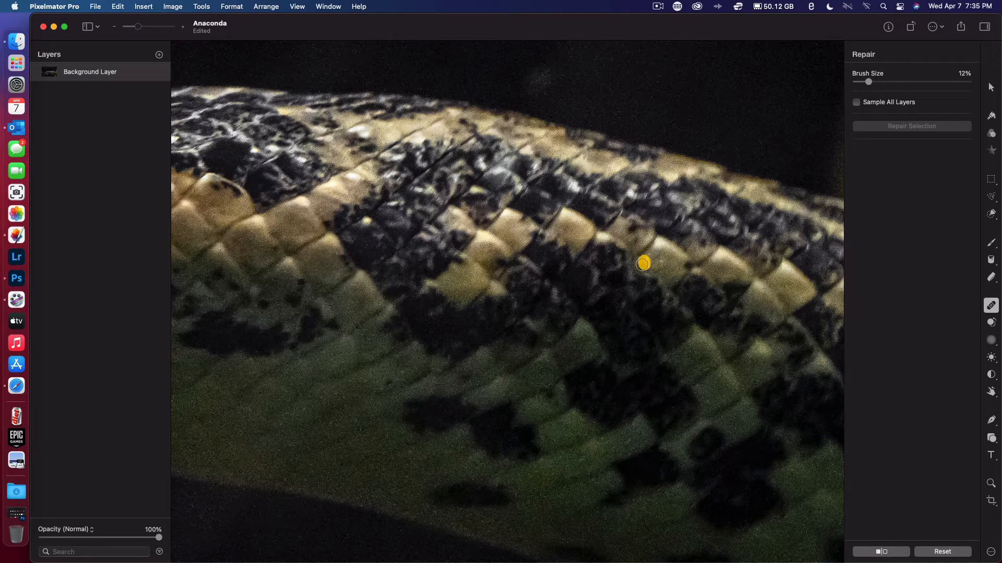
{"action": "left_click", "coordinate": [649, 265]}
{"action": "left_click", "coordinate": [652, 256]}
{"action": "left_click", "coordinate": [652, 262]}
{"action": "left_click", "coordinate": [661, 262]}
{"action": "left_click_drag", "start_coordinate": [661, 262], "coordinate": [656, 256]}
{"action": "key", "text": "super+z"}
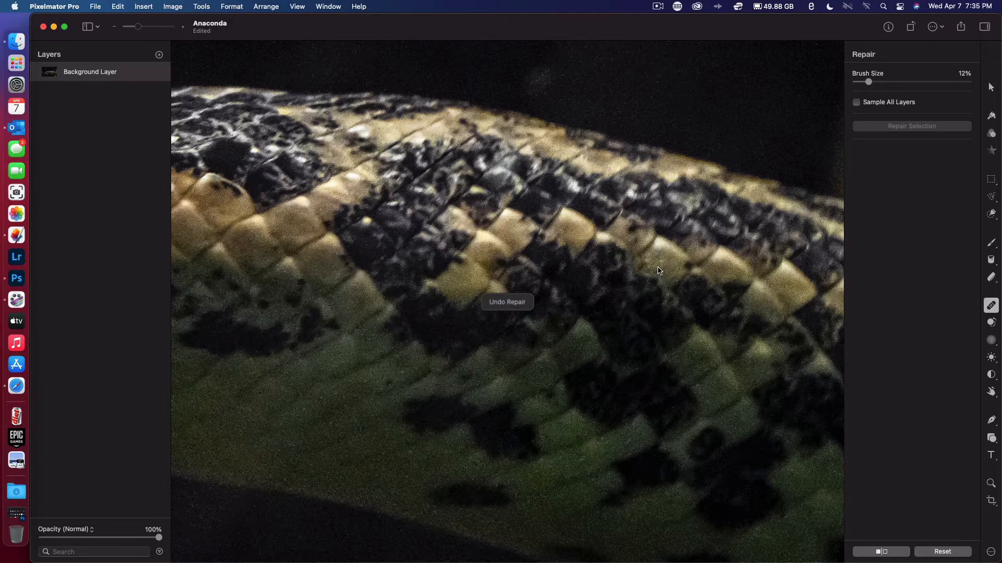
{"action": "key", "text": "super+z"}
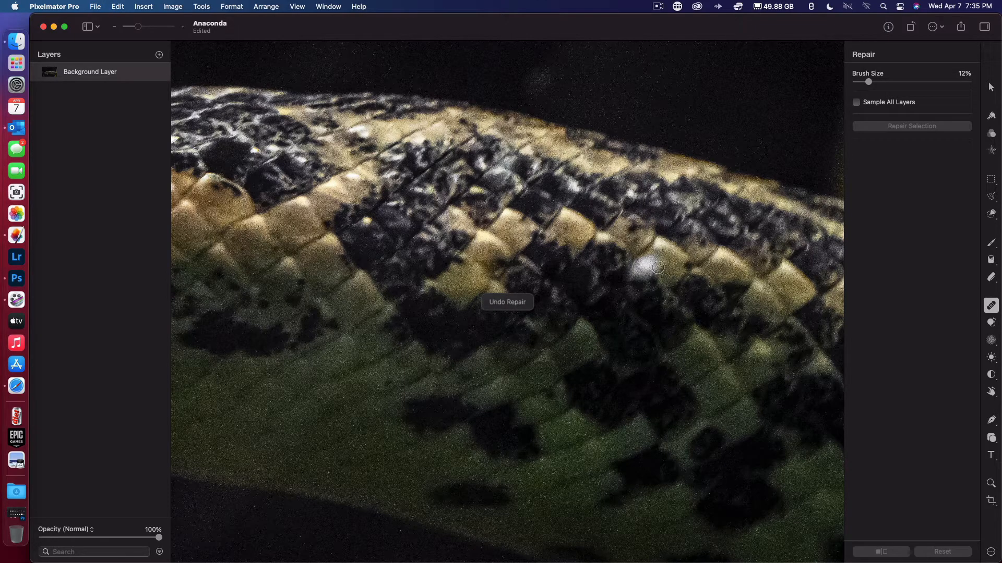
Step: Repair the white glare spot on the snake's scales with short strokes around and over it
{"action": "scroll", "coordinate": [657, 267], "scroll_direction": "up", "scroll_amount": 5}
{"action": "mouse_move", "coordinate": [674, 235]}
{"action": "left_mouse_down"}
{"action": "mouse_move", "coordinate": [673, 204]}
{"action": "mouse_move", "coordinate": [687, 246]}
{"action": "mouse_move", "coordinate": [660, 226]}
{"action": "mouse_move", "coordinate": [658, 211]}
{"action": "mouse_move", "coordinate": [681, 253]}
{"action": "mouse_move", "coordinate": [696, 230]}
{"action": "mouse_move", "coordinate": [661, 229]}
{"action": "mouse_move", "coordinate": [671, 249]}
{"action": "left_mouse_up"}
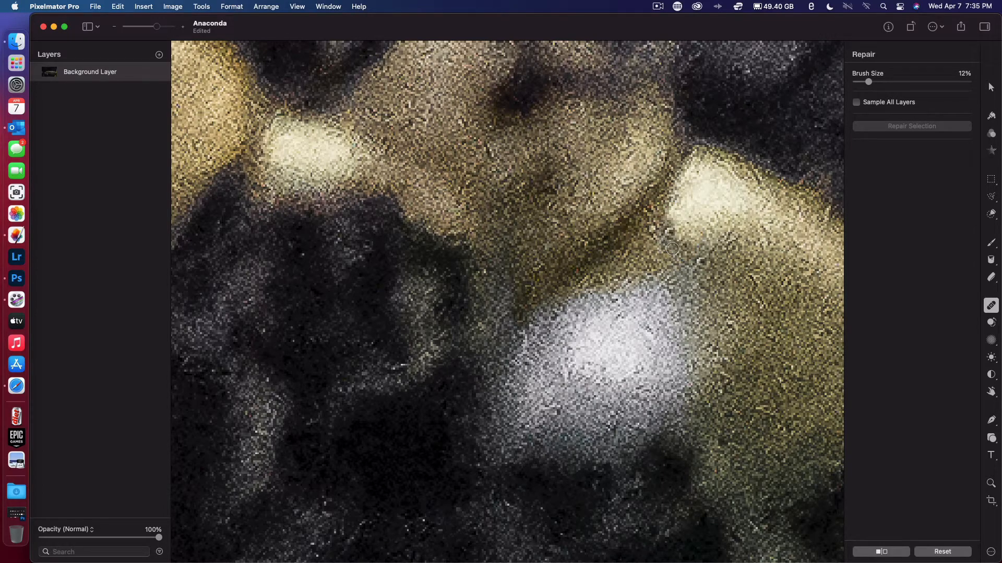
{"action": "left_click", "coordinate": [695, 262]}
{"action": "left_click", "coordinate": [704, 258]}
{"action": "mouse_move", "coordinate": [639, 316]}
{"action": "left_mouse_down"}
{"action": "mouse_move", "coordinate": [662, 331]}
{"action": "mouse_move", "coordinate": [644, 328]}
{"action": "mouse_move", "coordinate": [653, 328]}
{"action": "mouse_move", "coordinate": [652, 312]}
{"action": "left_mouse_up"}
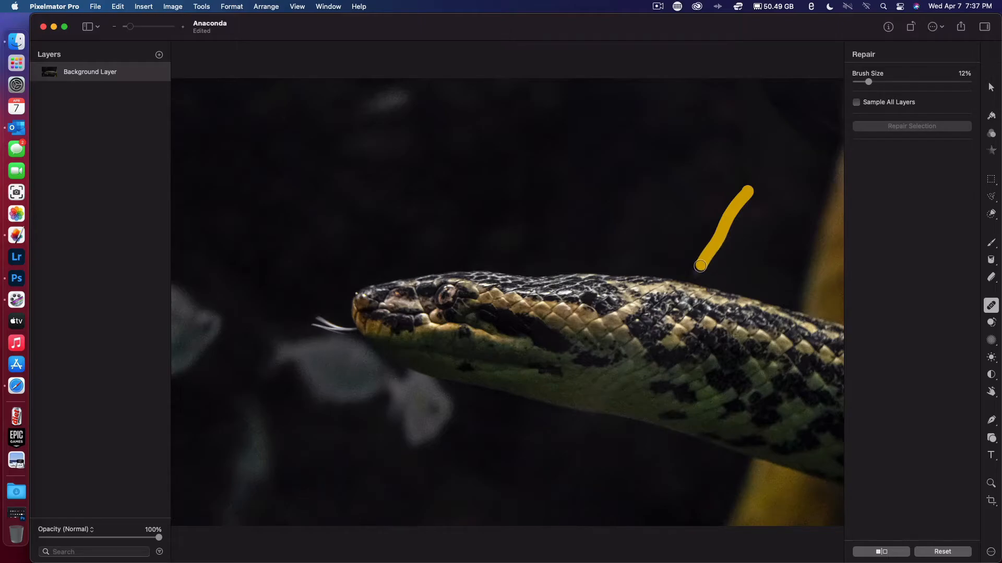
Step: Repair the faint streak in the dark background running up from the snake's back
{"action": "left_click_drag", "start_coordinate": [700, 267], "coordinate": [699, 271]}
{"action": "scroll", "coordinate": [726, 272], "scroll_direction": "down", "scroll_amount": 5}
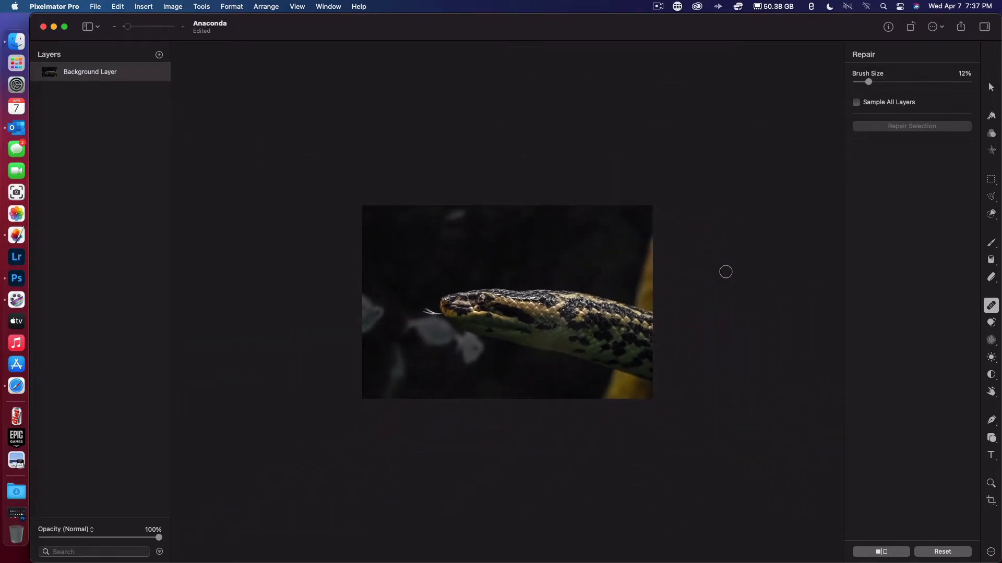
{"action": "scroll", "coordinate": [725, 272], "scroll_direction": "up", "scroll_amount": 3}
{"action": "mouse_move", "coordinate": [659, 276]}
{"action": "left_mouse_down"}
{"action": "mouse_move", "coordinate": [690, 228]}
{"action": "mouse_move", "coordinate": [657, 280]}
{"action": "mouse_move", "coordinate": [673, 284]}
{"action": "mouse_move", "coordinate": [688, 250]}
{"action": "left_mouse_up"}
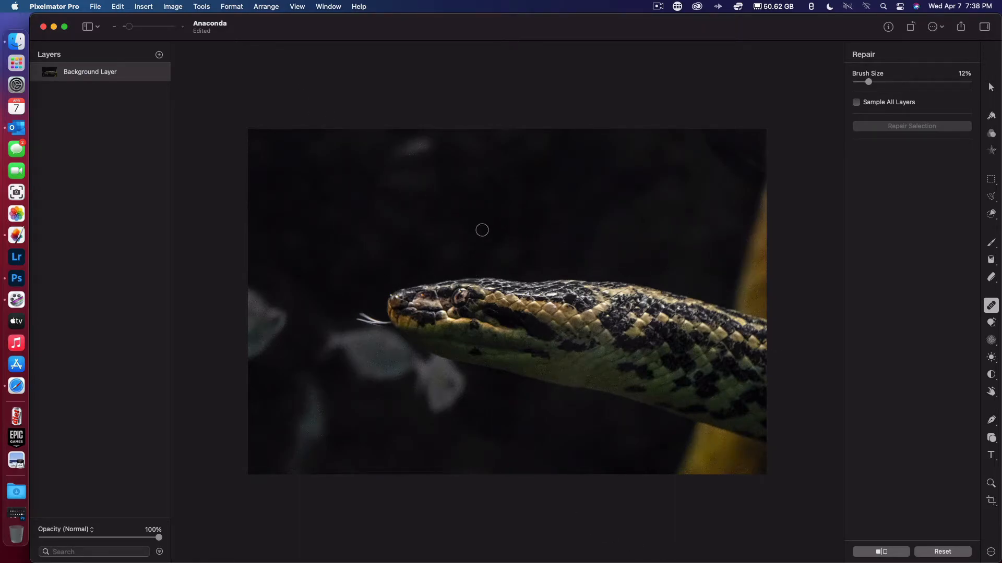
Step: Repair the faint blemishes in the upper-right corner of the photo's background
{"action": "left_click", "coordinate": [706, 133]}
{"action": "mouse_move", "coordinate": [732, 165]}
{"action": "left_mouse_down"}
{"action": "mouse_move", "coordinate": [759, 172]}
{"action": "mouse_move", "coordinate": [723, 137]}
{"action": "mouse_move", "coordinate": [730, 146]}
{"action": "left_mouse_up"}
{"action": "mouse_move", "coordinate": [752, 181]}
{"action": "left_mouse_down"}
{"action": "mouse_move", "coordinate": [716, 161]}
{"action": "mouse_move", "coordinate": [708, 134]}
{"action": "mouse_move", "coordinate": [744, 184]}
{"action": "mouse_move", "coordinate": [723, 132]}
{"action": "mouse_move", "coordinate": [735, 152]}
{"action": "left_mouse_up"}
{"action": "mouse_move", "coordinate": [758, 178]}
{"action": "left_mouse_down"}
{"action": "mouse_move", "coordinate": [762, 134]}
{"action": "mouse_move", "coordinate": [743, 161]}
{"action": "left_mouse_up"}
{"action": "left_click", "coordinate": [754, 175]}
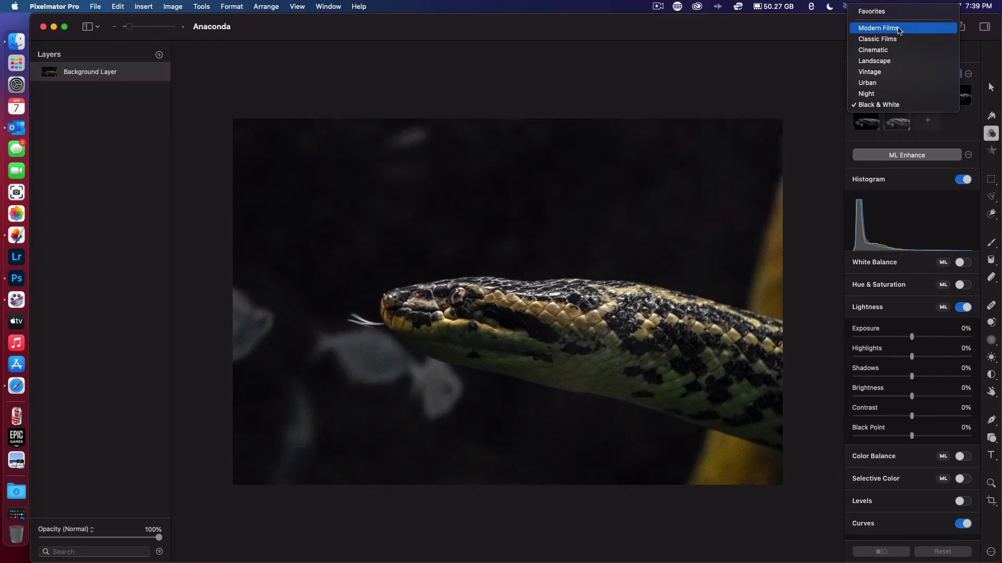
Step: Try the third Modern Films color preset on the photo and remove it again
{"action": "left_click", "coordinate": [898, 29]}
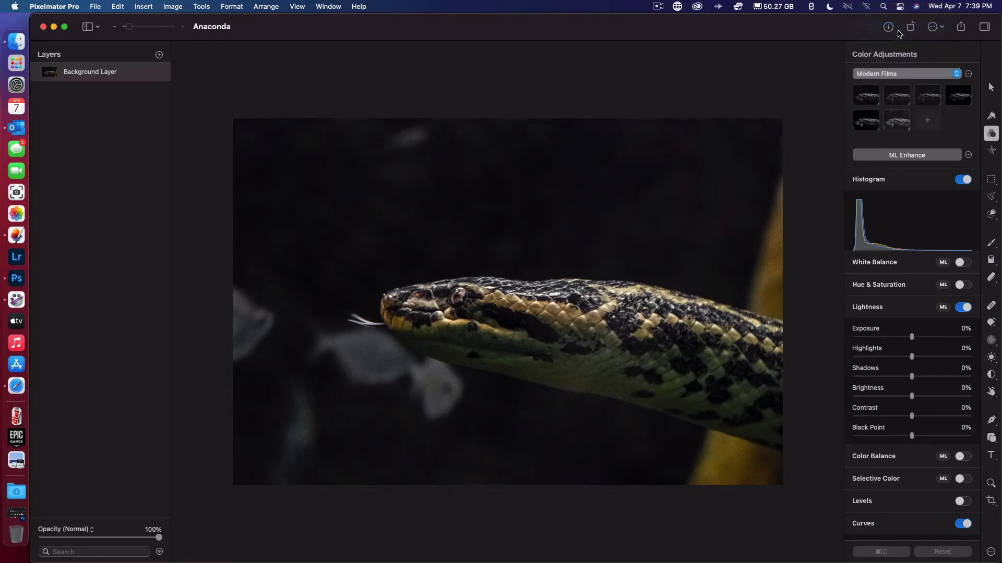
{"action": "left_click", "coordinate": [924, 97]}
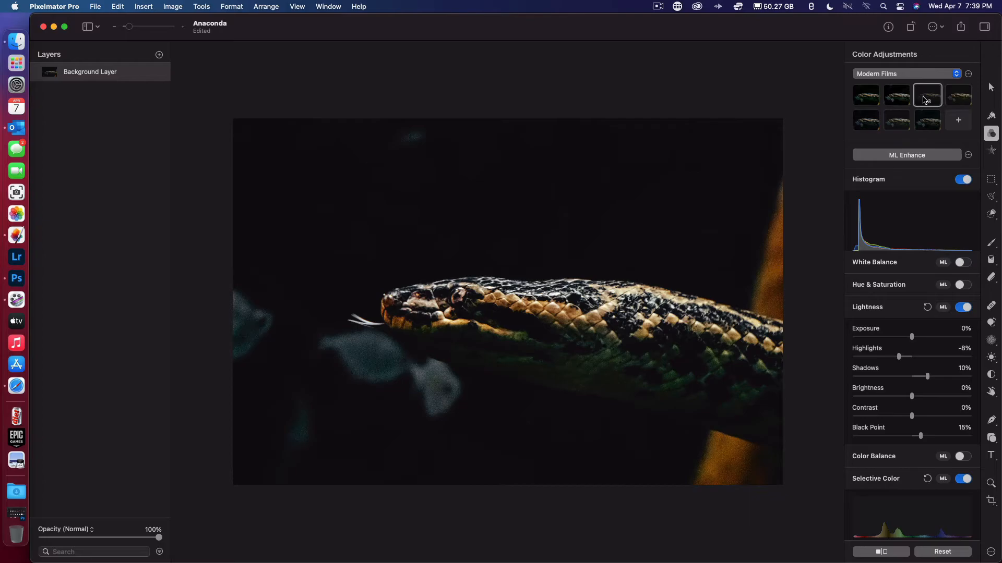
{"action": "left_click", "coordinate": [923, 99]}
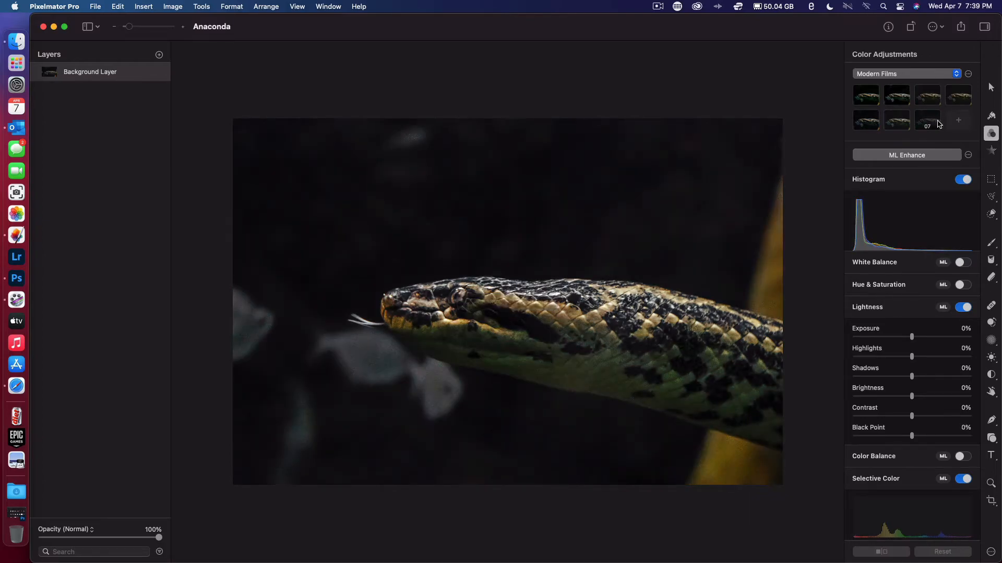
{"action": "left_click", "coordinate": [899, 74]}
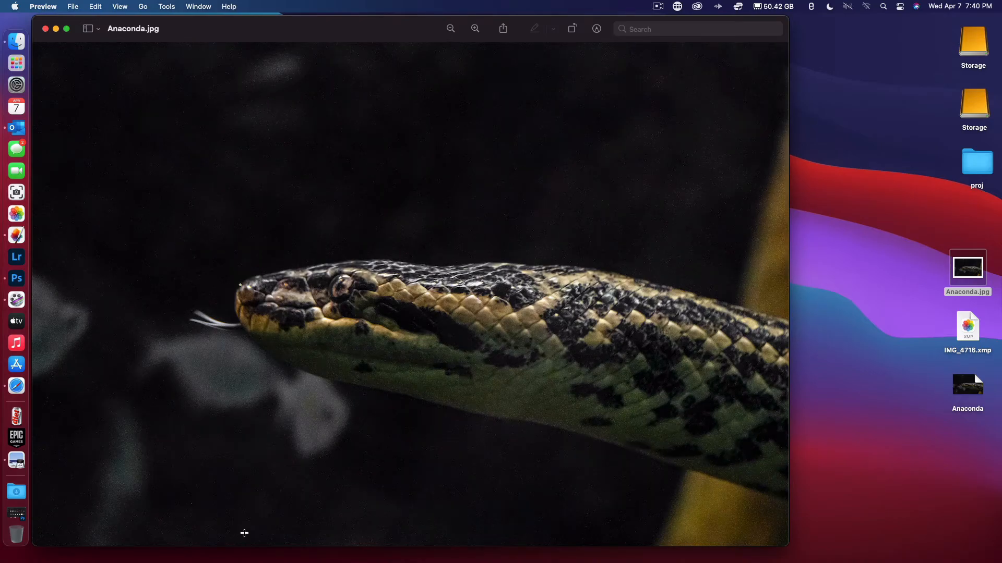